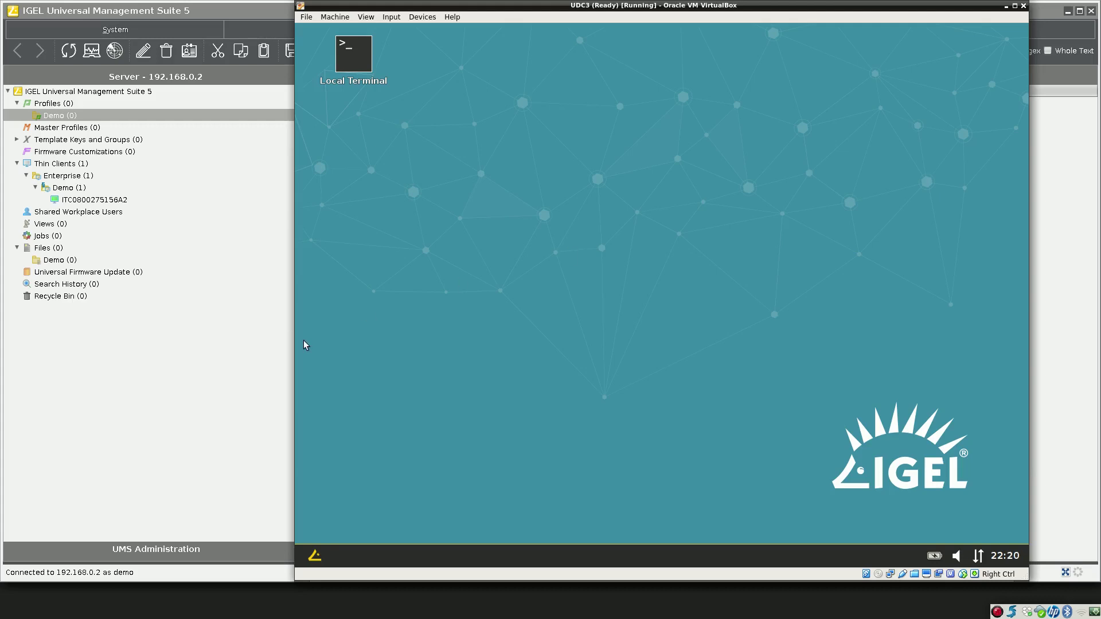
Create a new profile named 'Firefox' in the Demo profiles folder
mouse_move(577, 13)
mouse_down()
mouse_move(536, 13)
mouse_move(566, 11)
mouse_up()
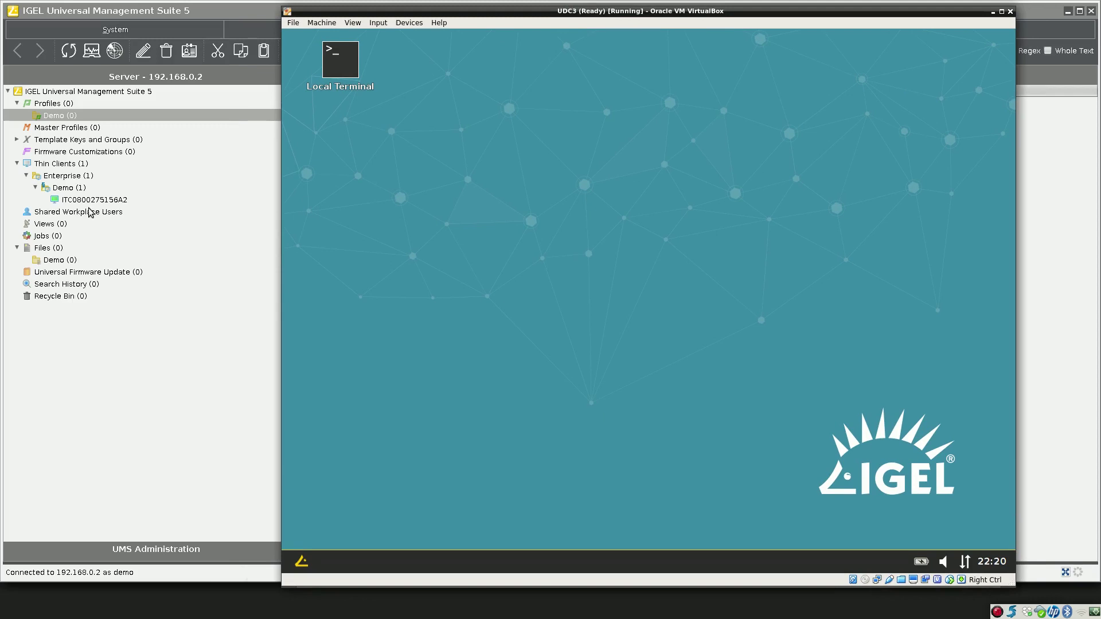
click(63, 117)
right_click(63, 116)
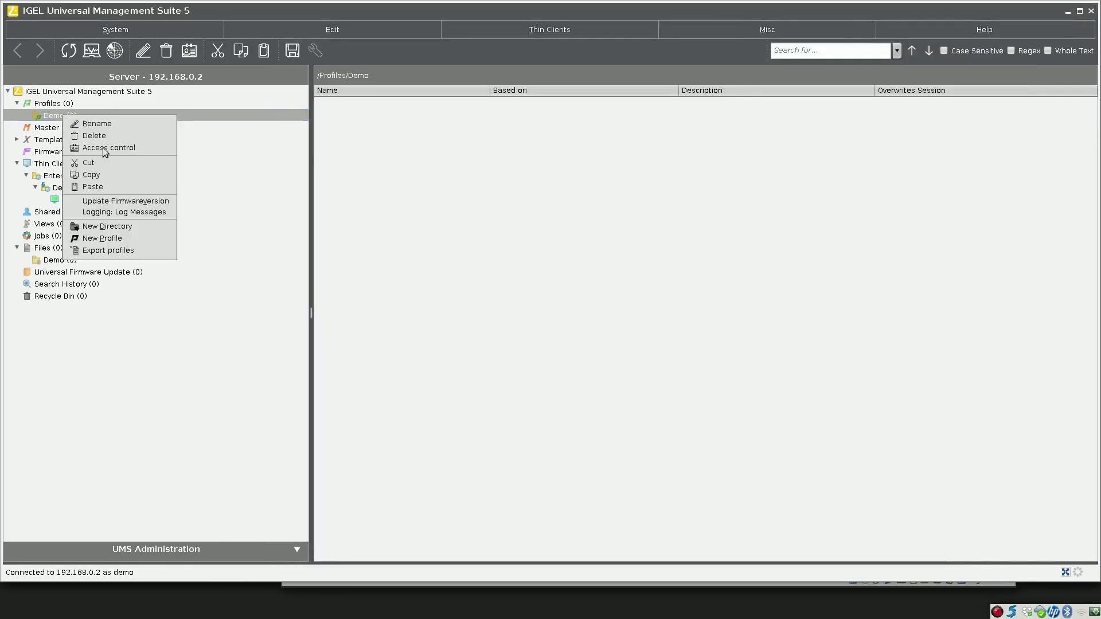
click(102, 239)
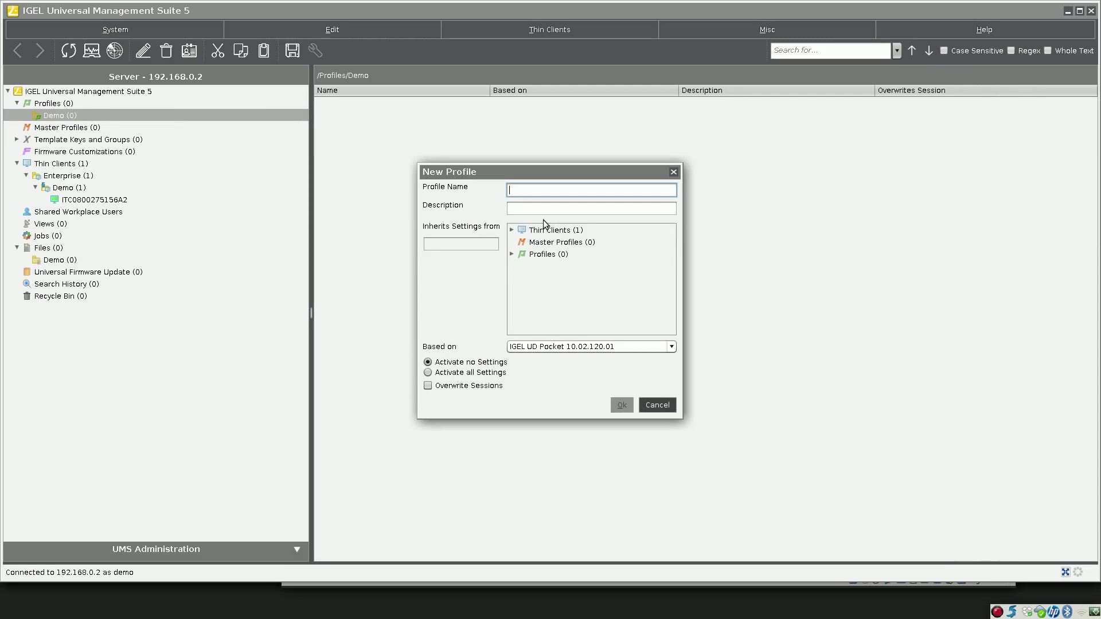
text(Firefox)
click(621, 405)
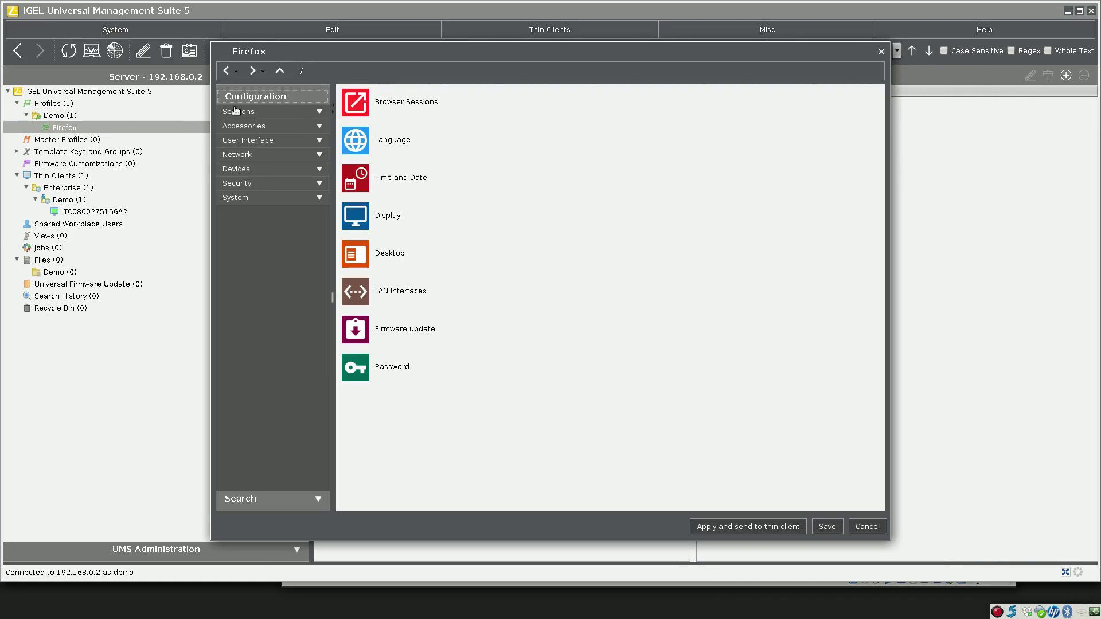
Add a Browser session with the bookmarks toolbar shown, save, and assign the profile to the thin client now
click(237, 111)
click(251, 301)
click(260, 320)
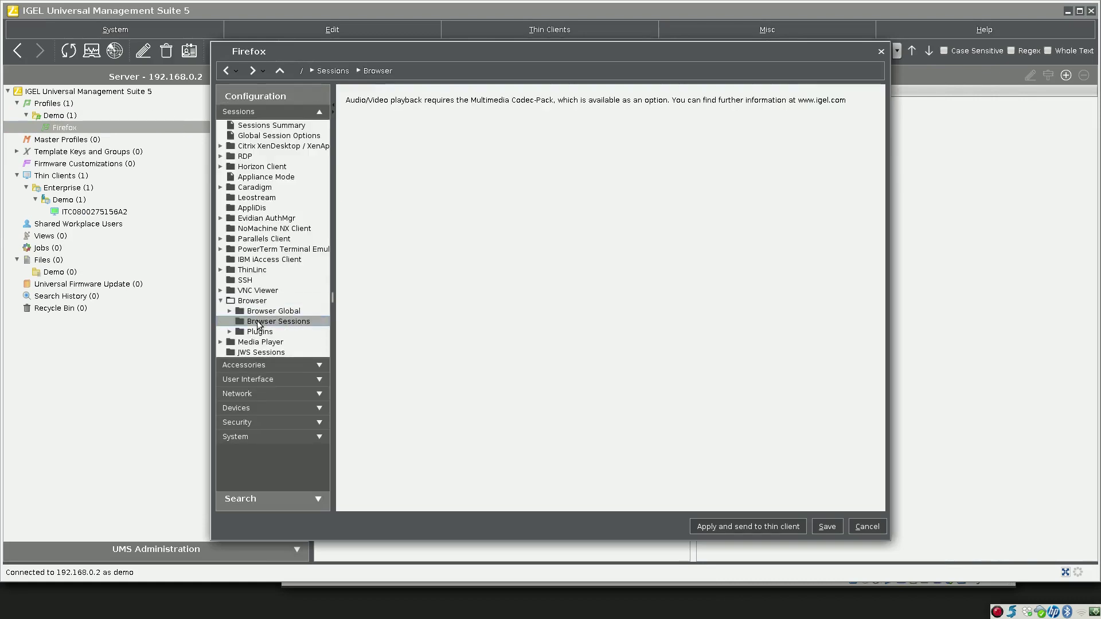
click(814, 92)
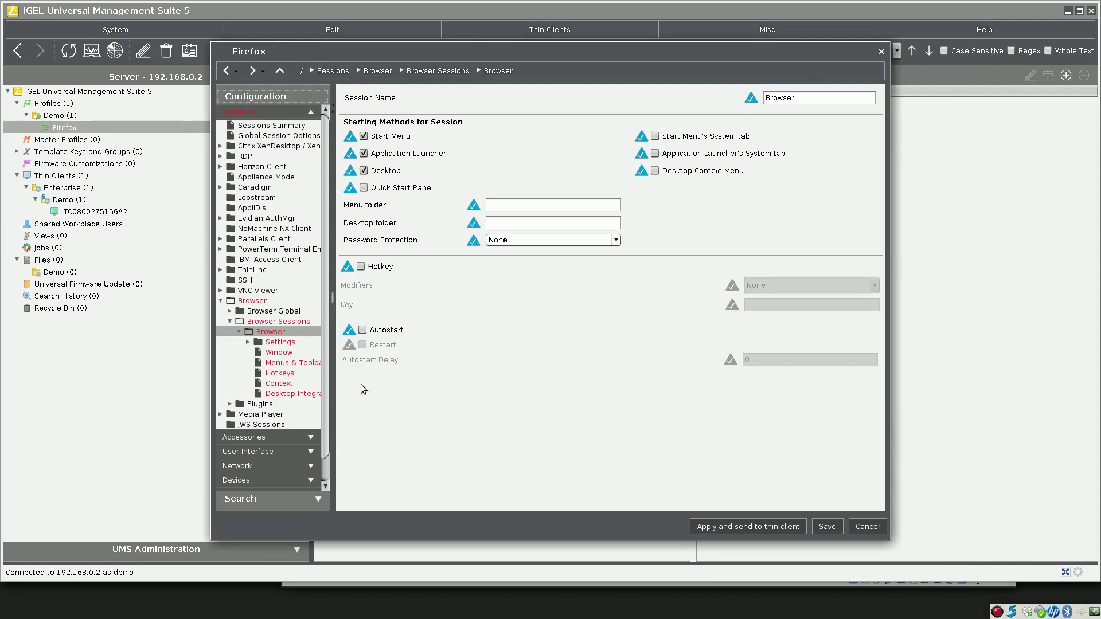
click(290, 363)
click(362, 197)
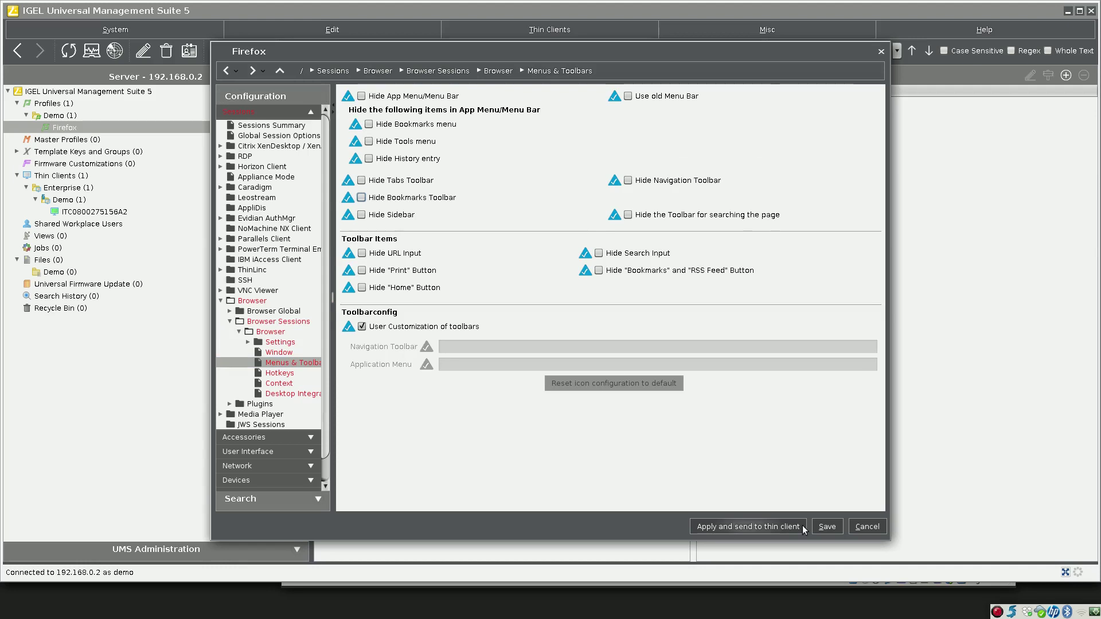
click(825, 528)
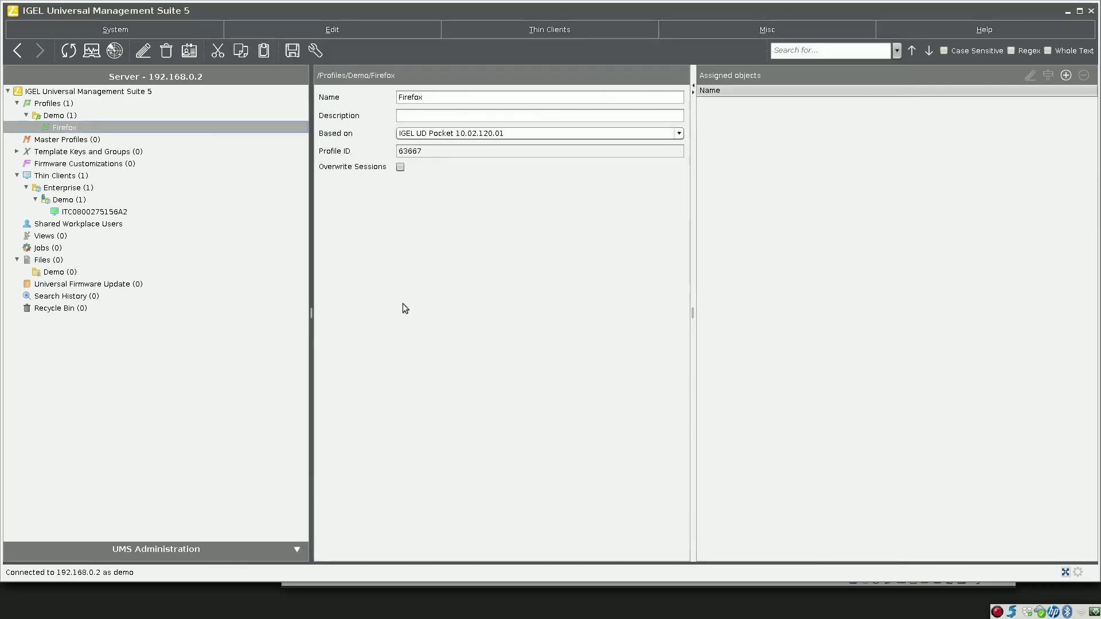
drag(68, 130, 97, 210)
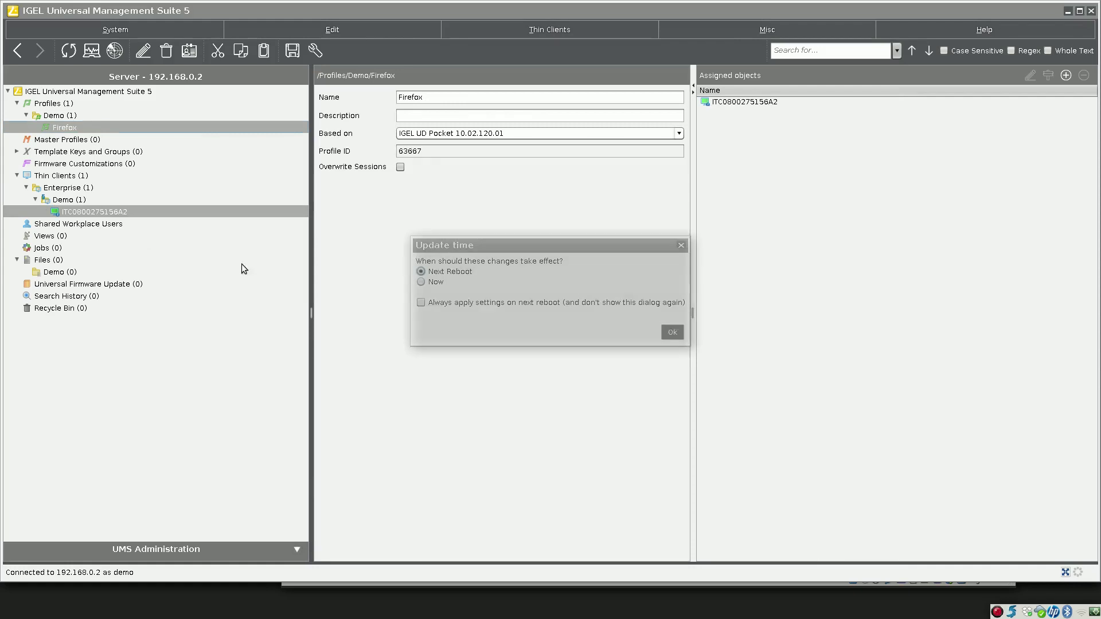
click(432, 282)
Confirm the immediate update and start the thin client's Browser session, opening IGEL eDocs in Firefox
click(673, 333)
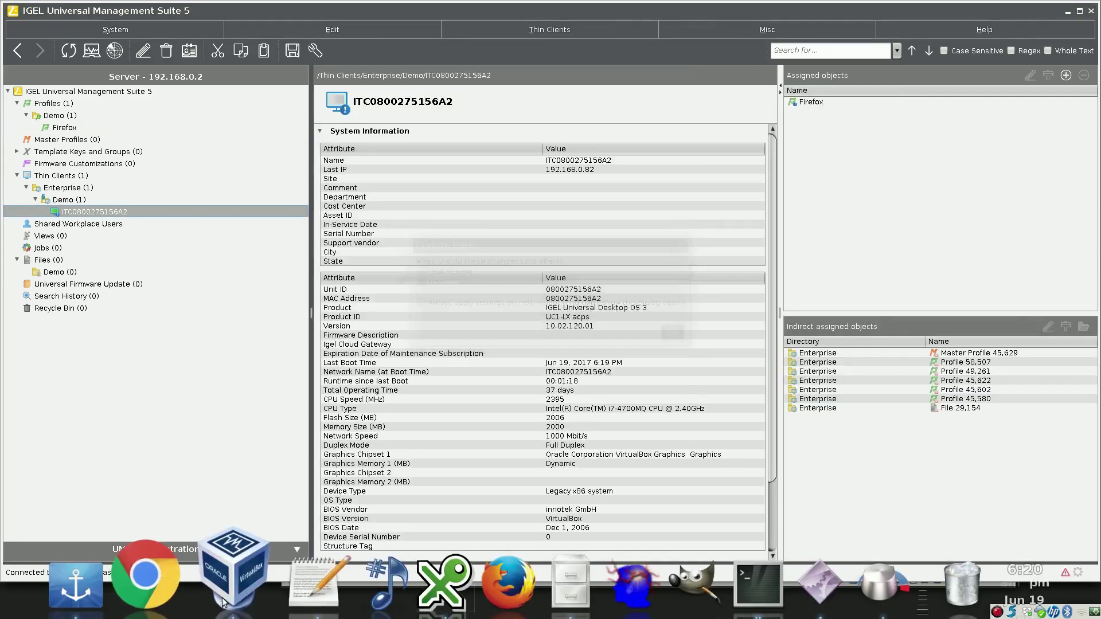
click(233, 578)
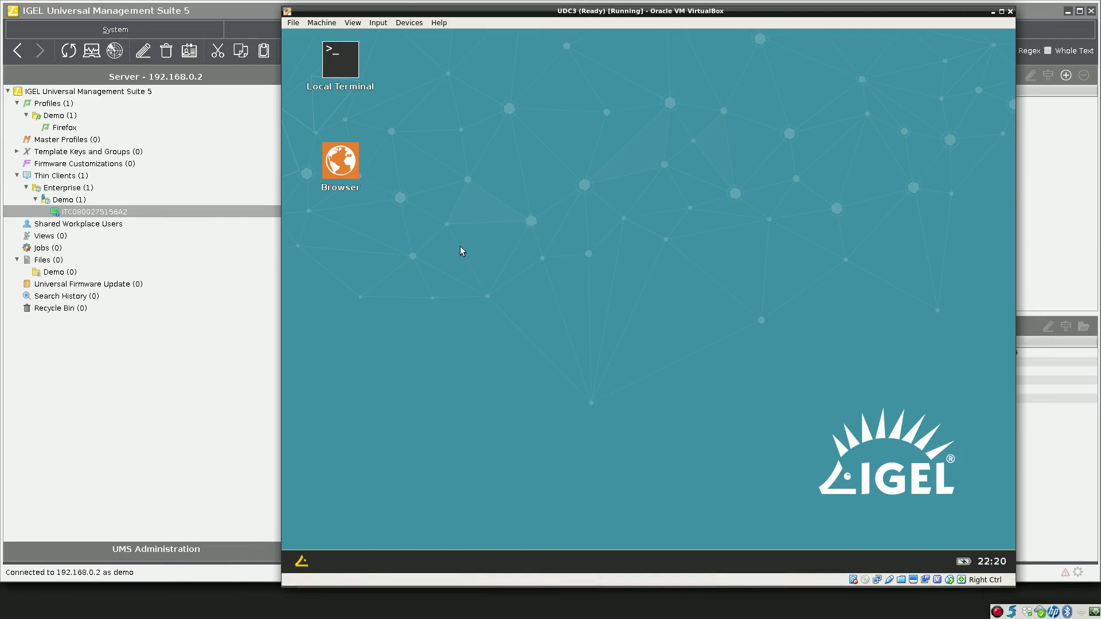
double_click(349, 159)
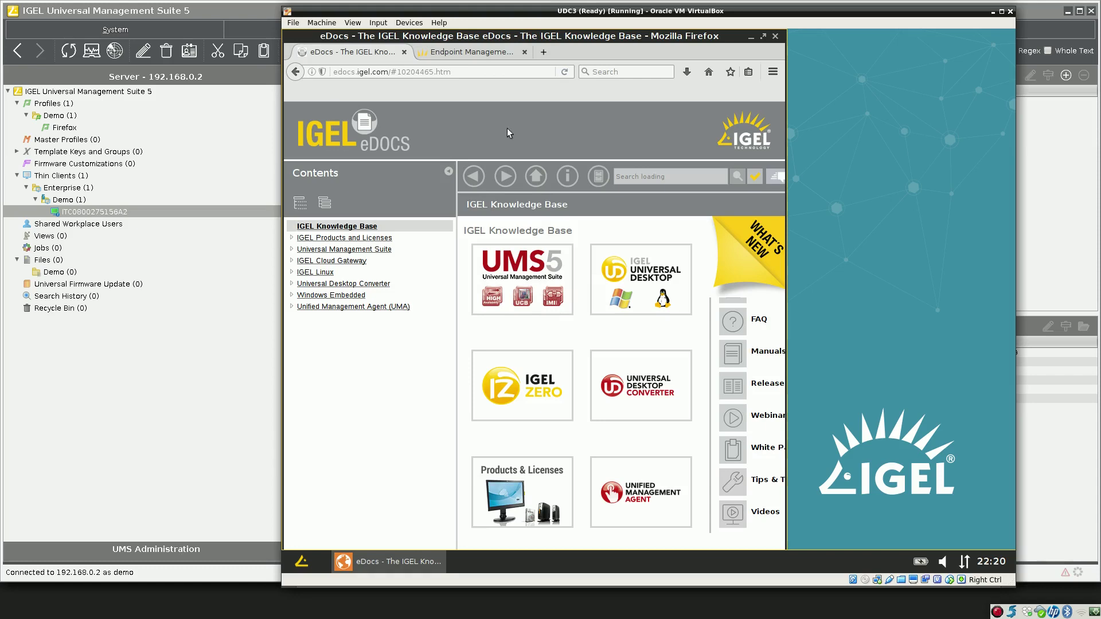
Visit lxer.com, osnews.com and igel.com in turn, starring each page as a bookmark
click(454, 73)
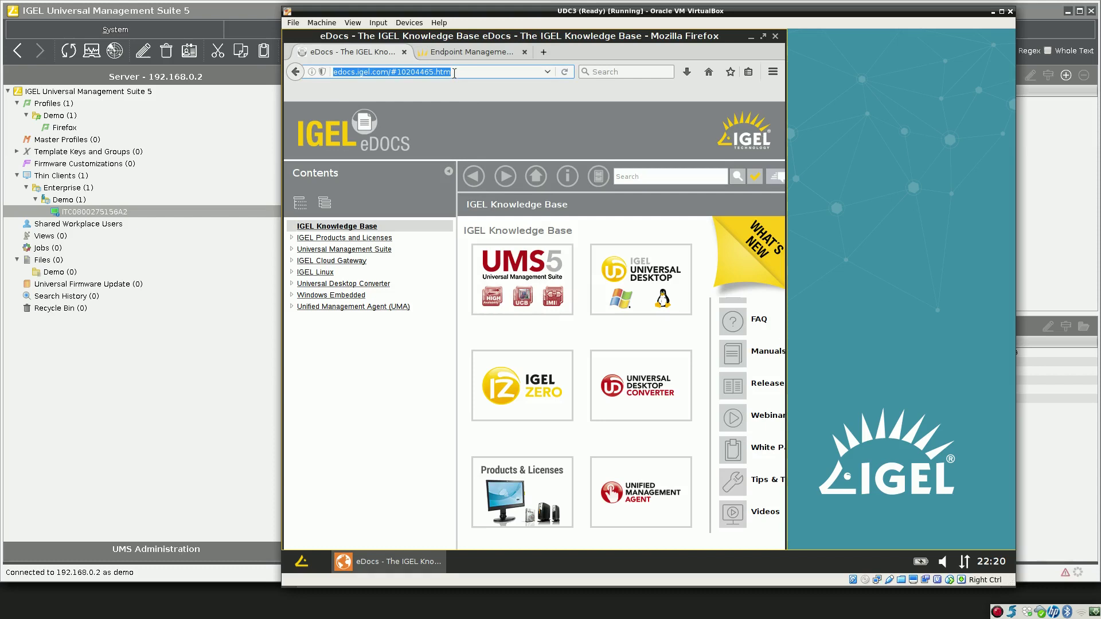
text(lxer.com)
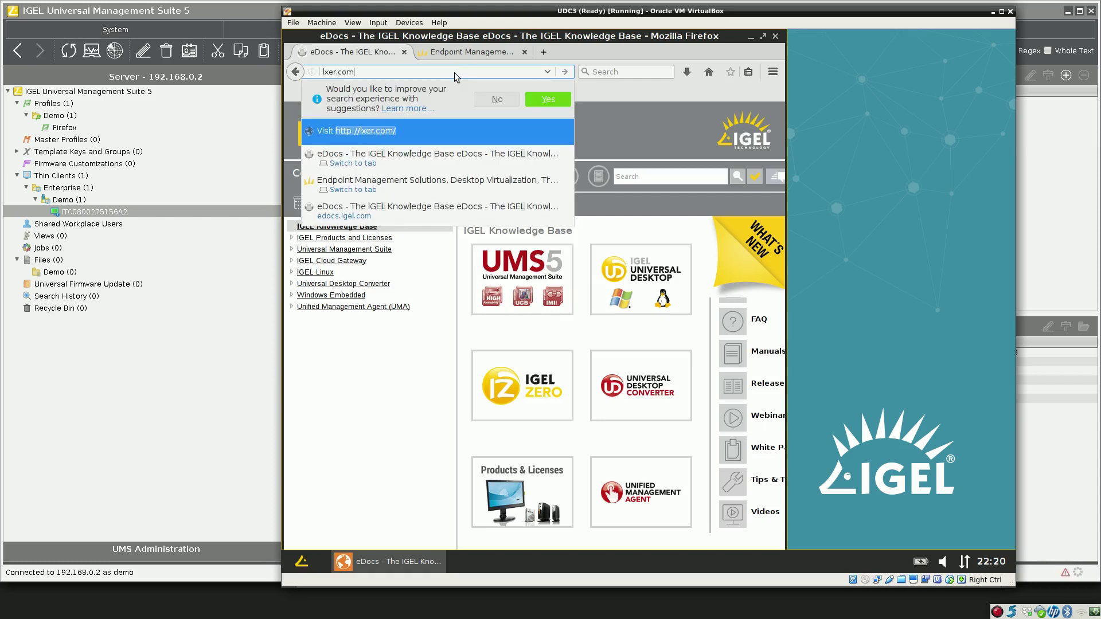
key(Return)
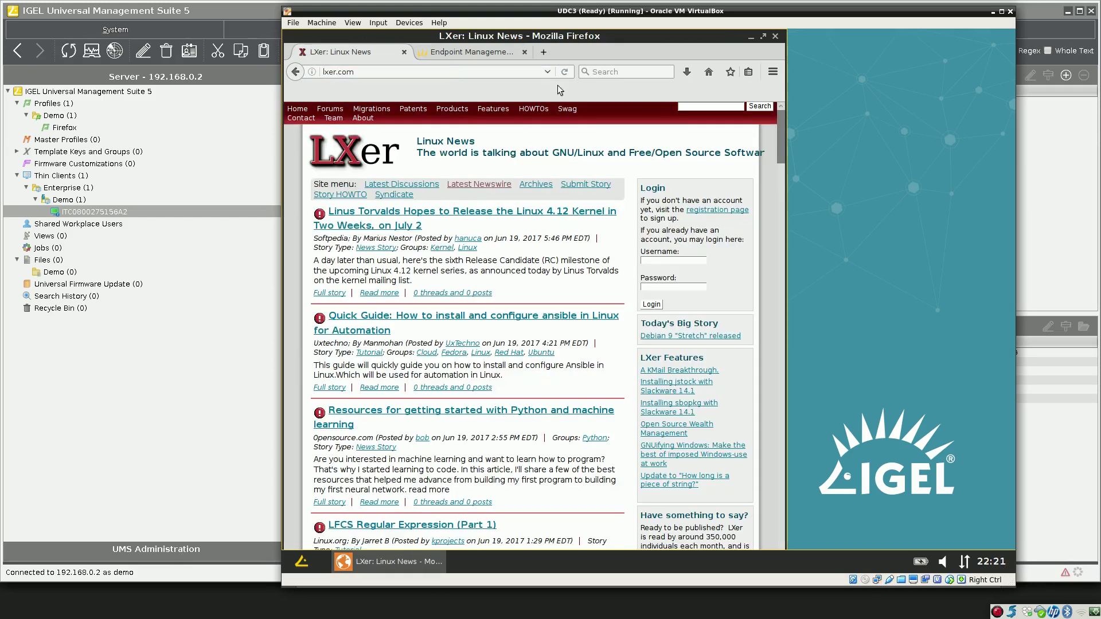
click(730, 73)
click(422, 73)
text(osnew)
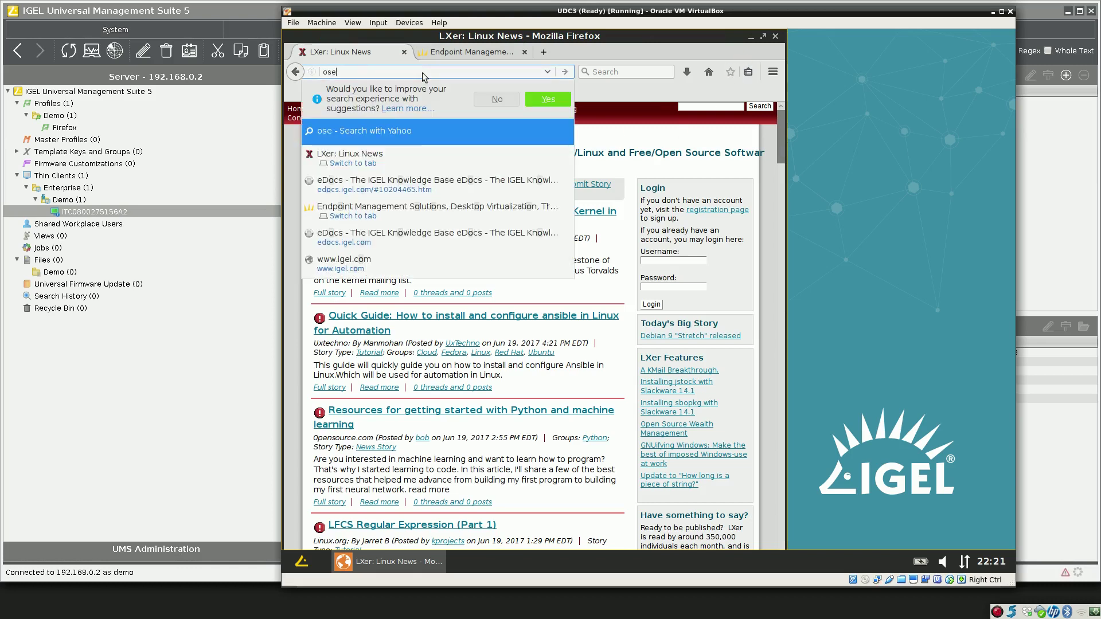
text(s.com)
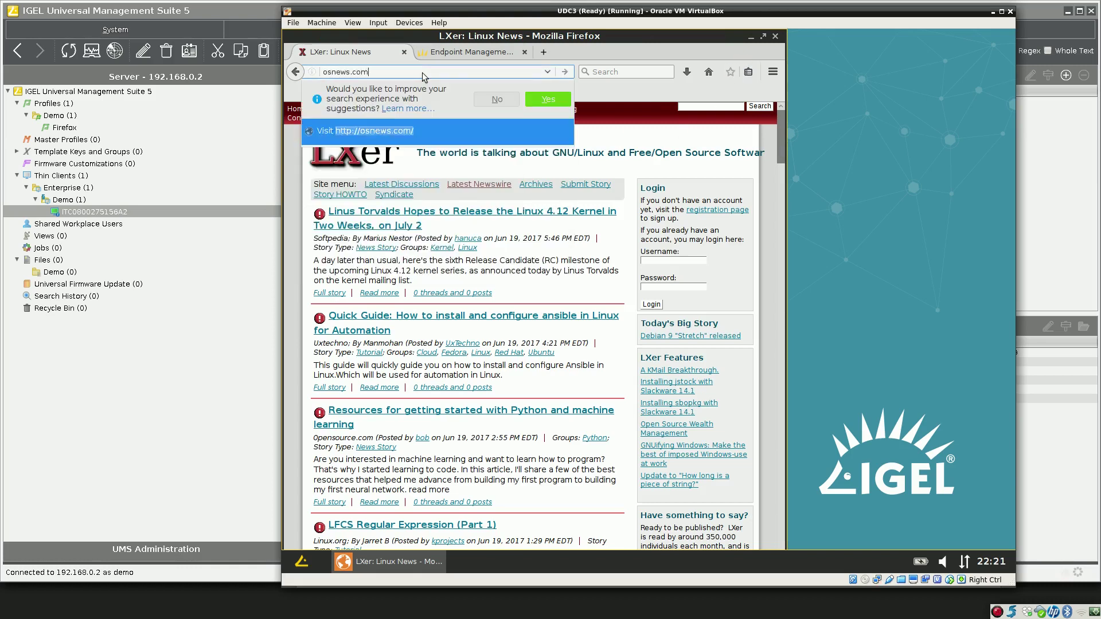
key(Return)
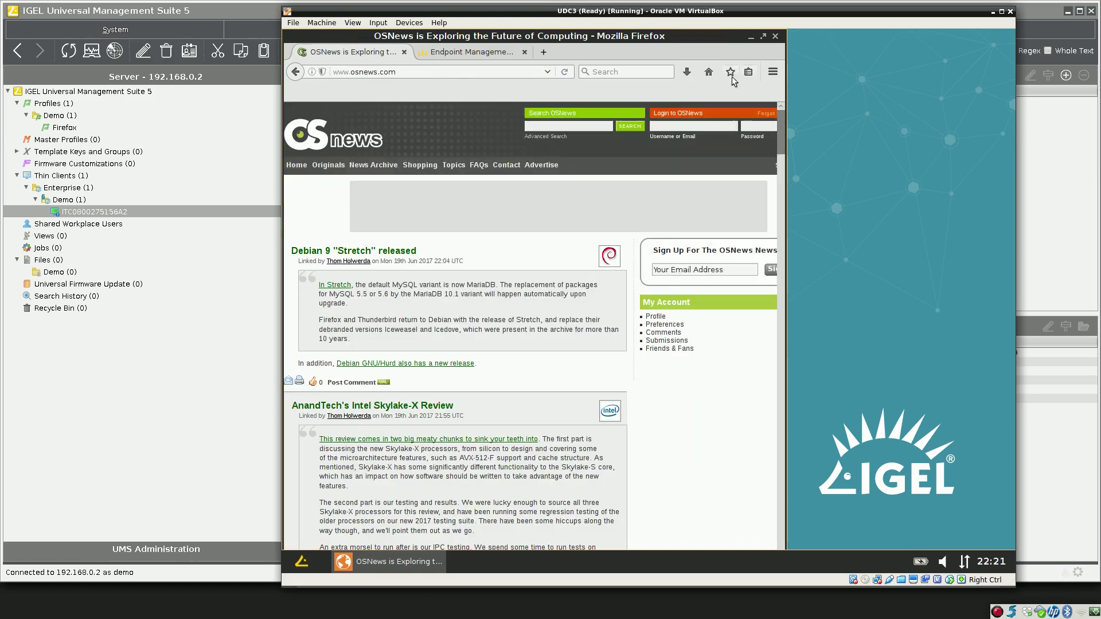
click(730, 72)
click(413, 73)
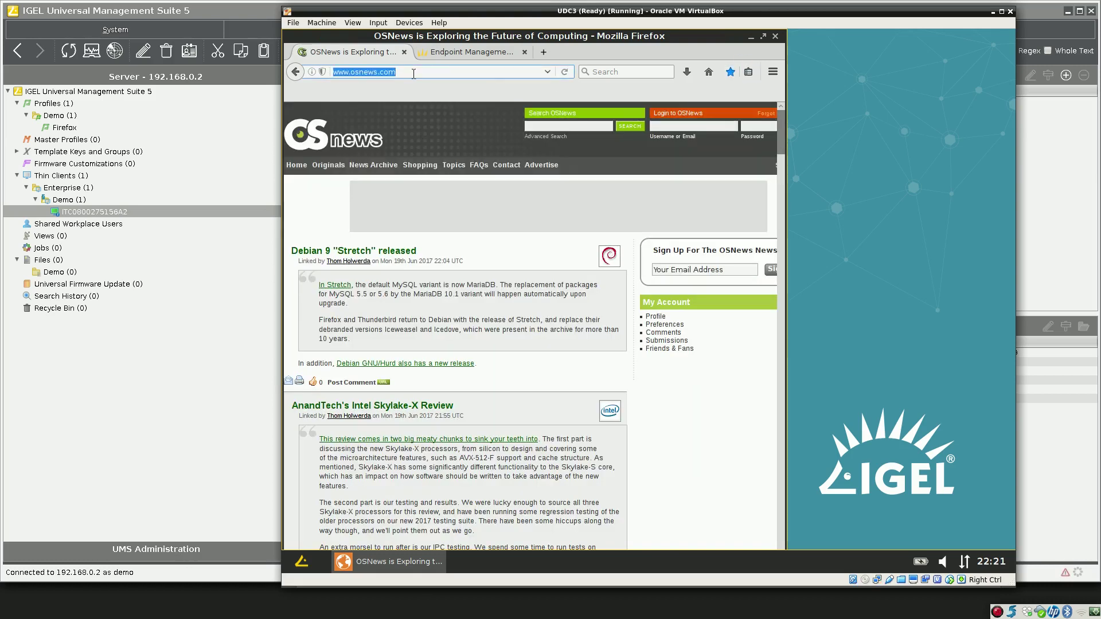
text(igel.com)
key(Return)
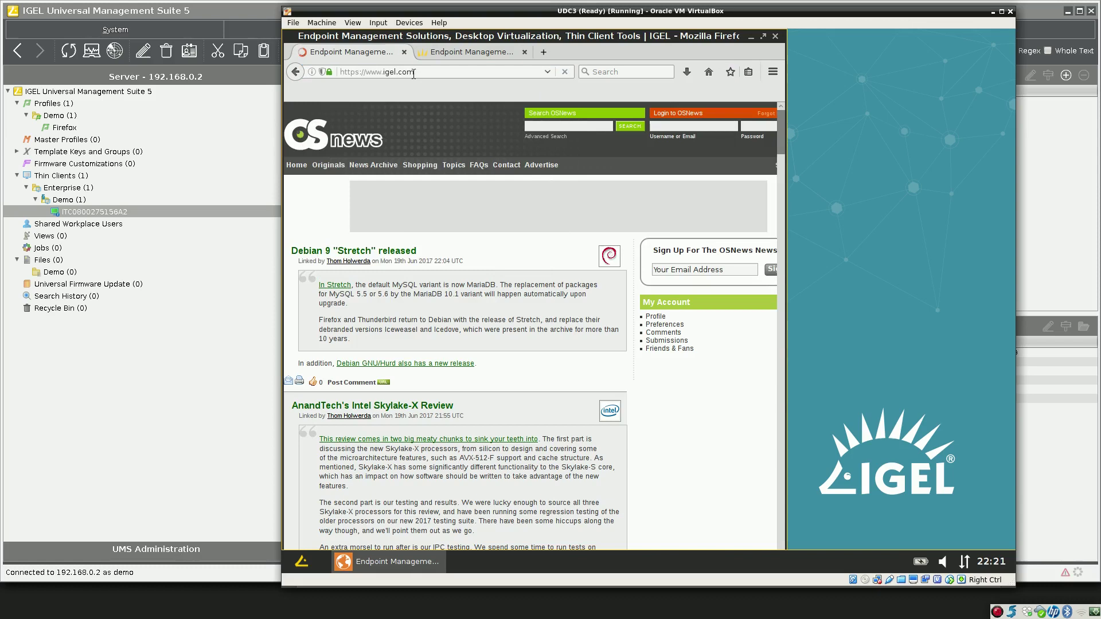
click(729, 74)
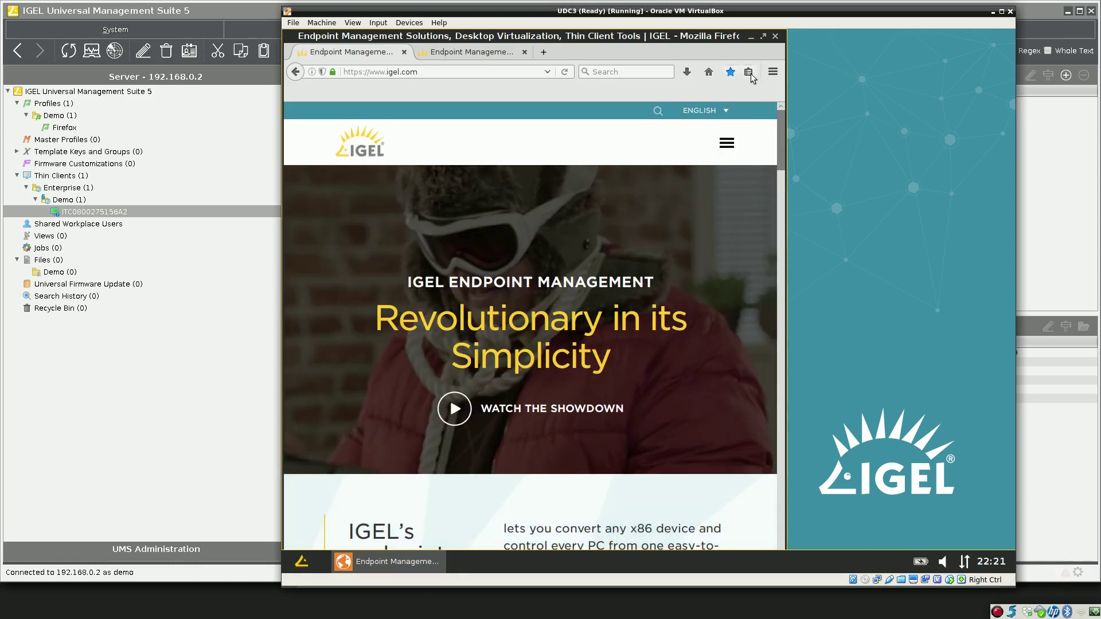
In the bookmarks Library, move all three Unsorted Bookmarks into the Bookmarks Toolbar folder
click(749, 72)
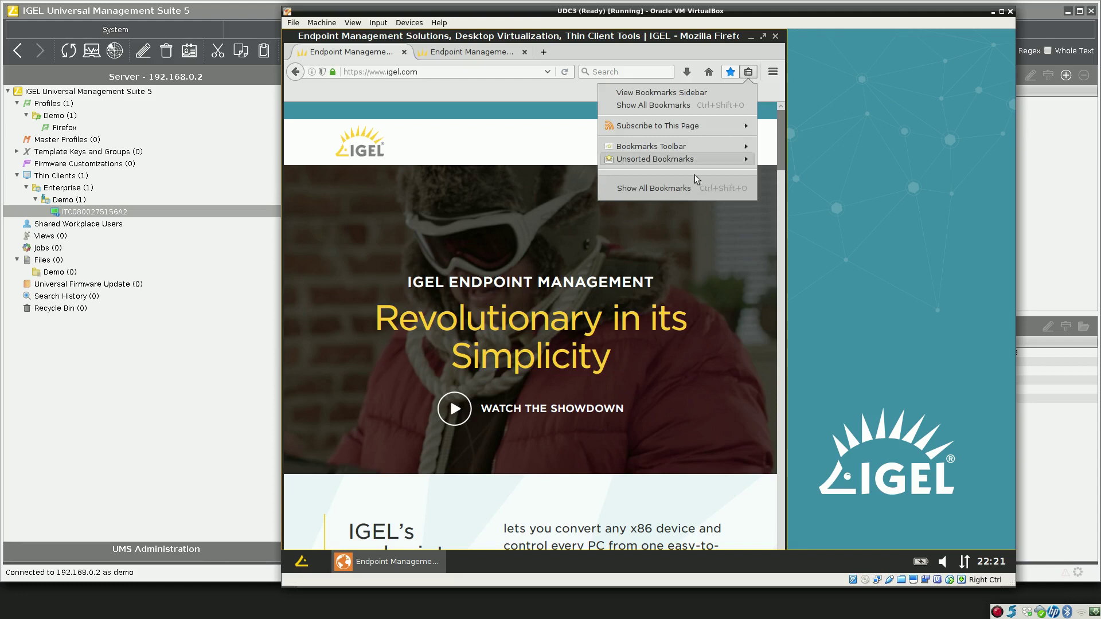
click(680, 106)
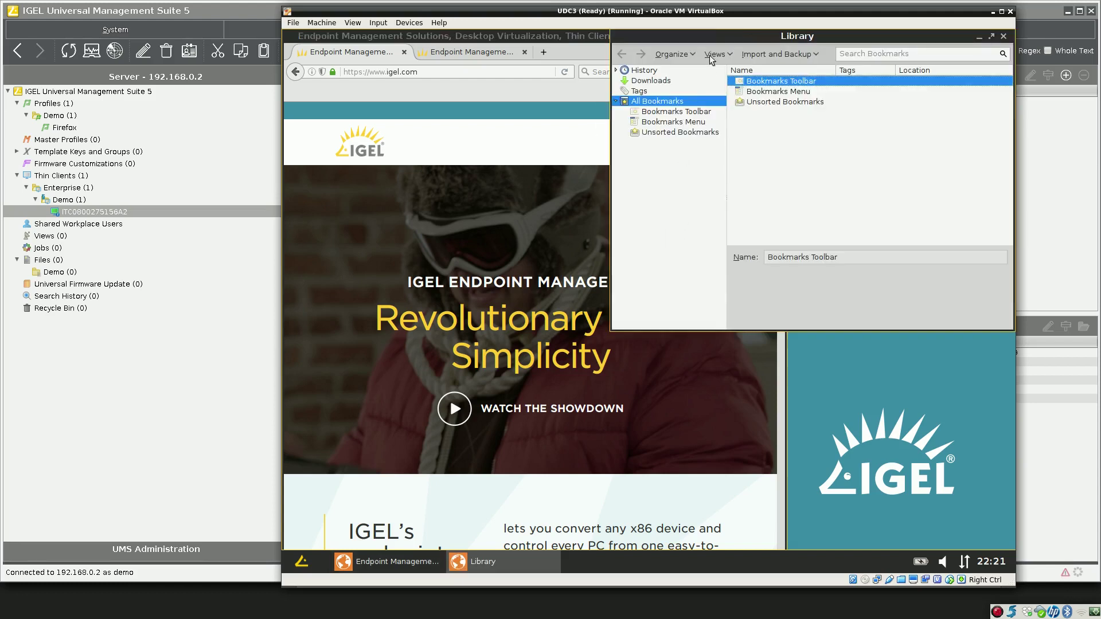
drag(714, 36, 503, 158)
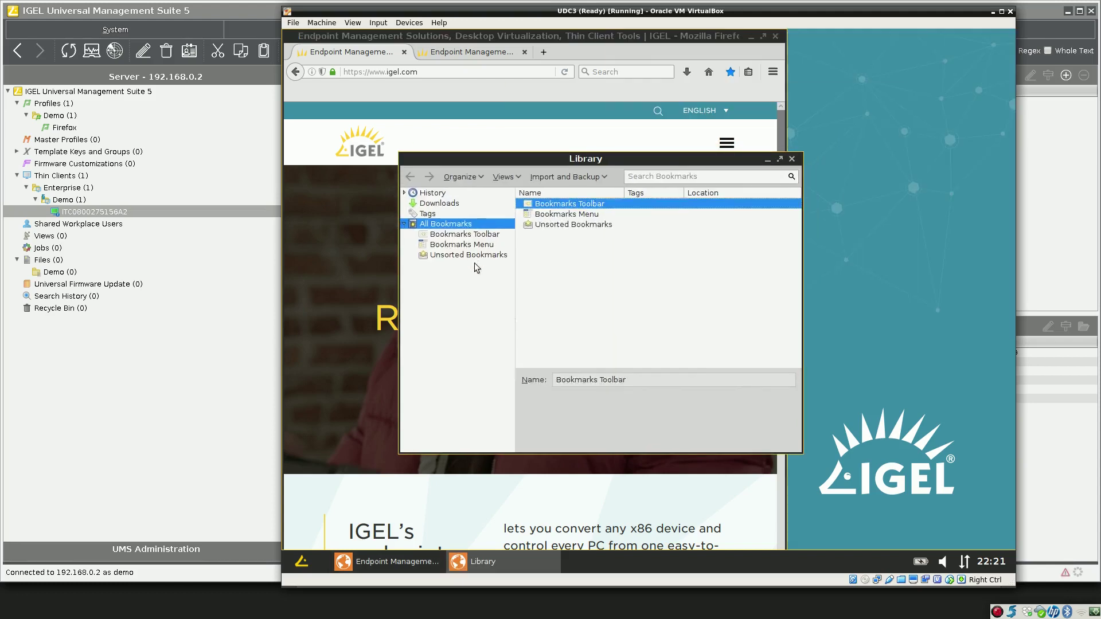
click(474, 256)
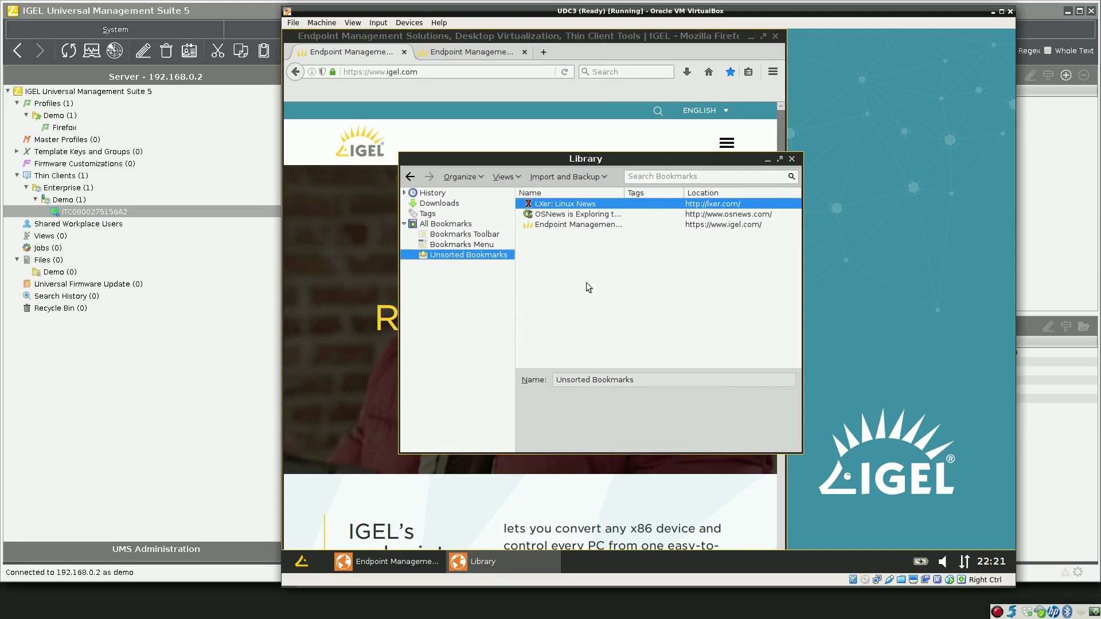
shift+click(568, 225)
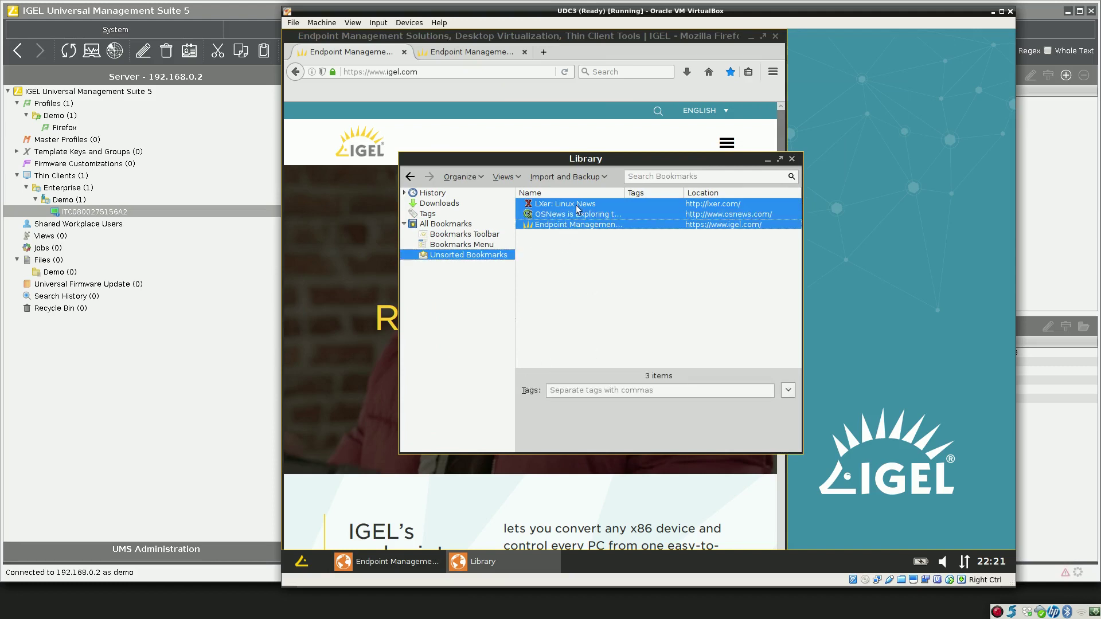
drag(578, 212, 470, 235)
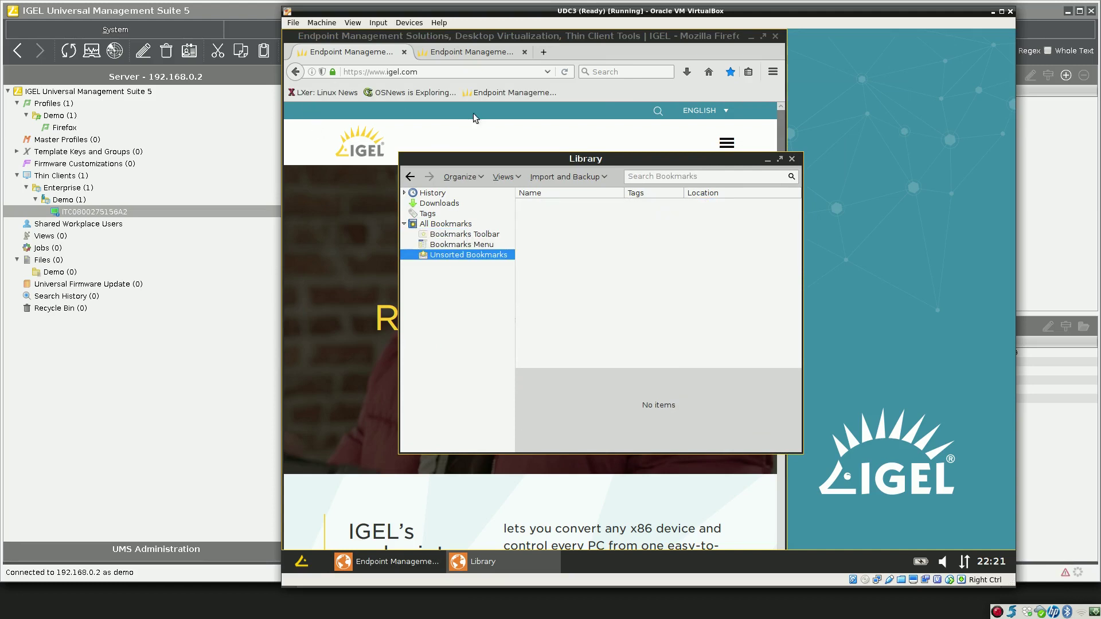
Trim the toolbar bookmark names to LXer, OSNews and IGEL, then close the Library
click(484, 235)
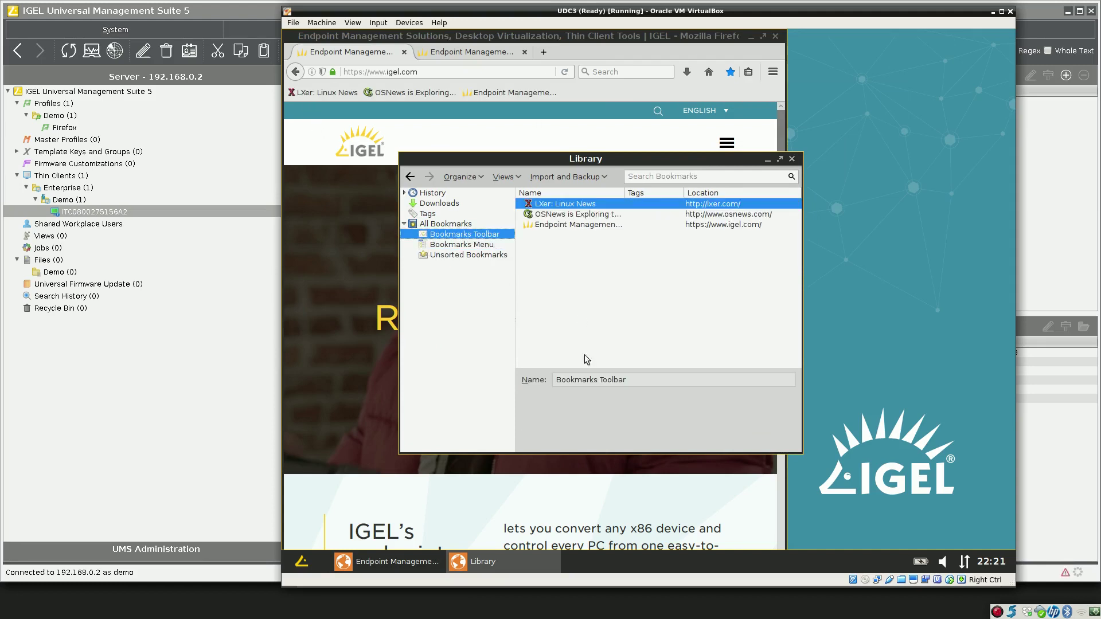
click(581, 205)
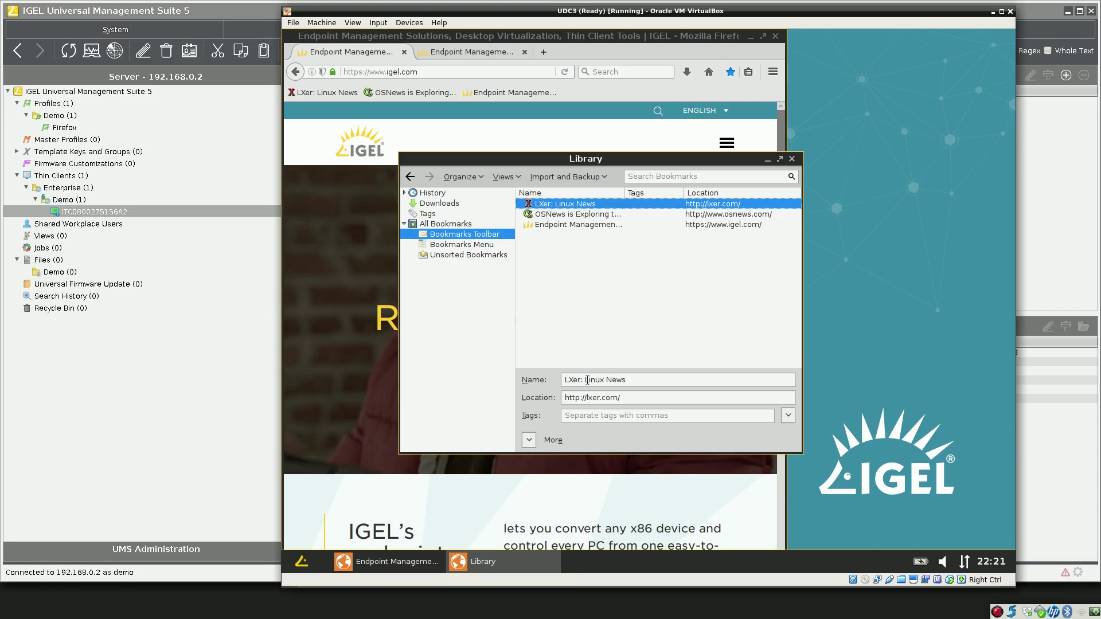
drag(587, 379, 643, 381)
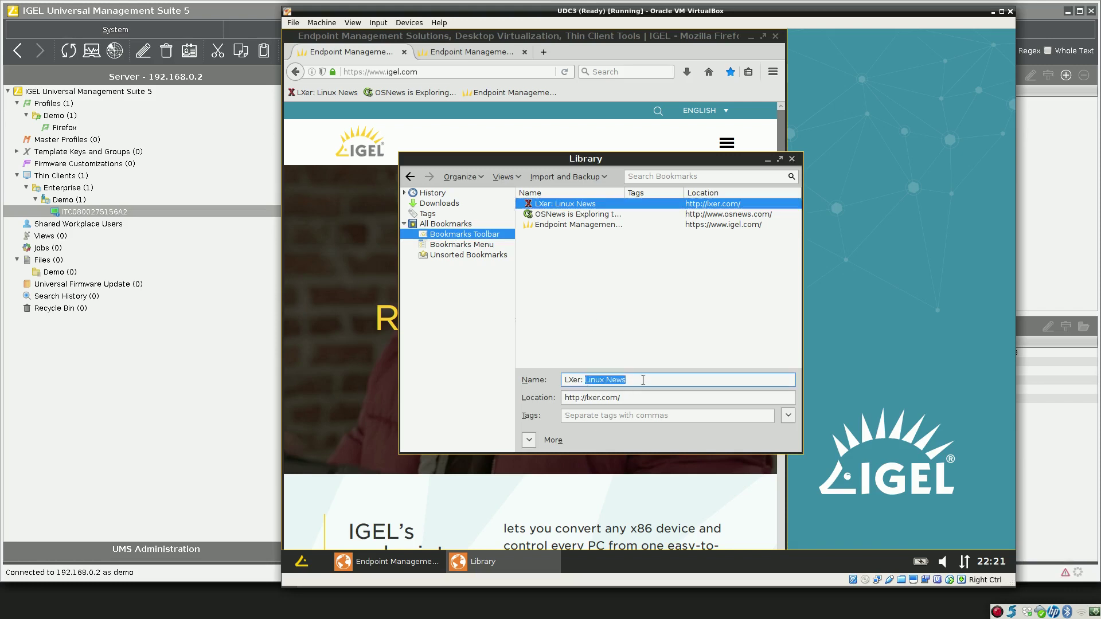
key(BackSpace)
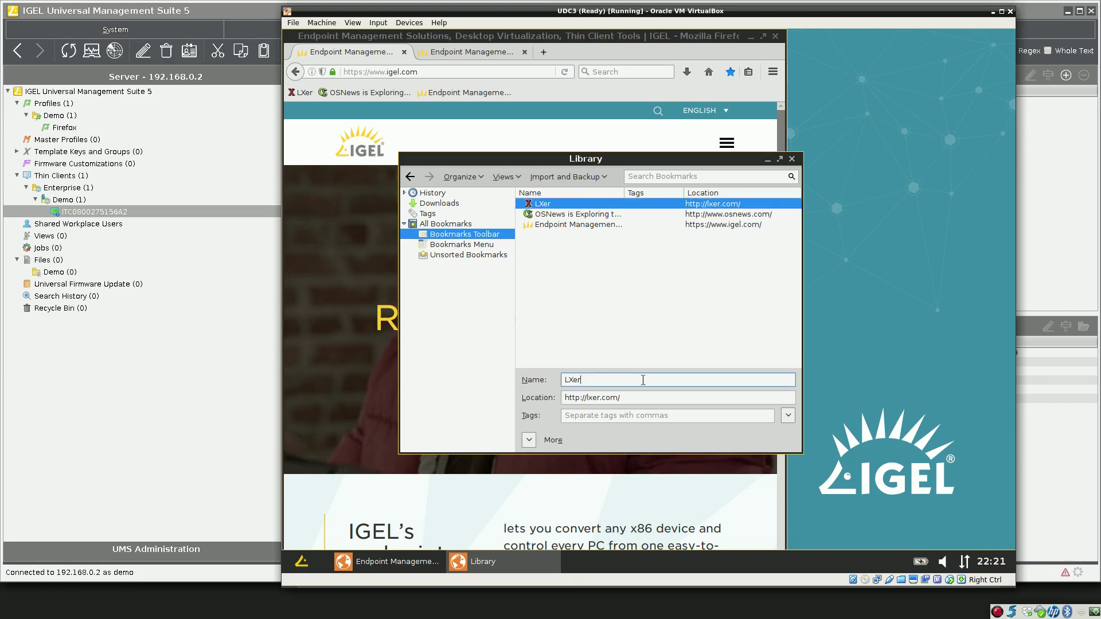
click(556, 216)
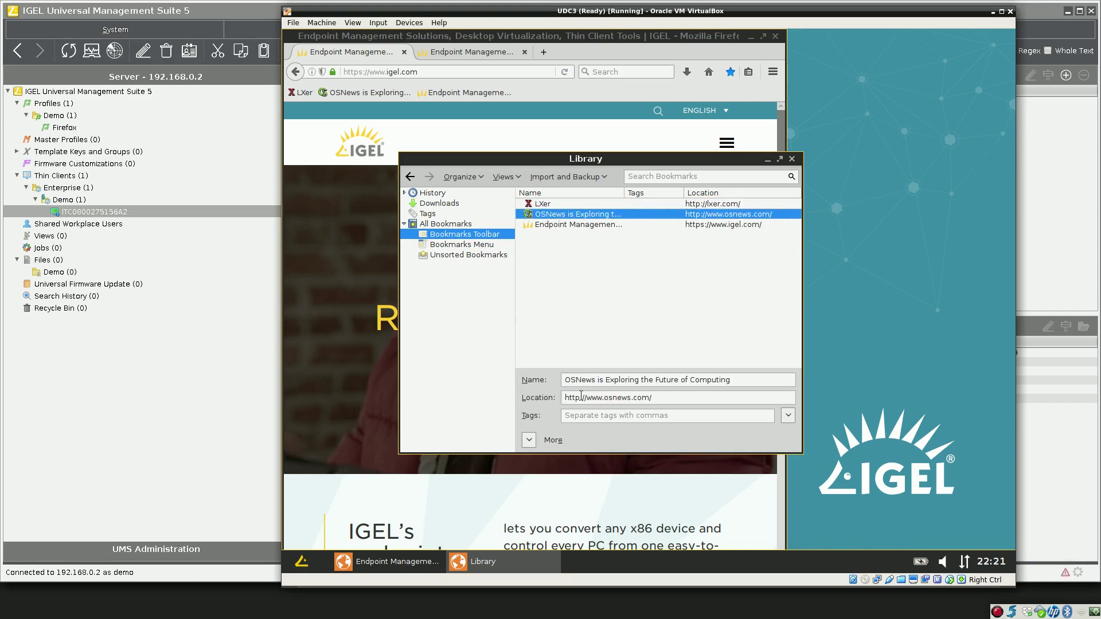
drag(601, 383, 745, 382)
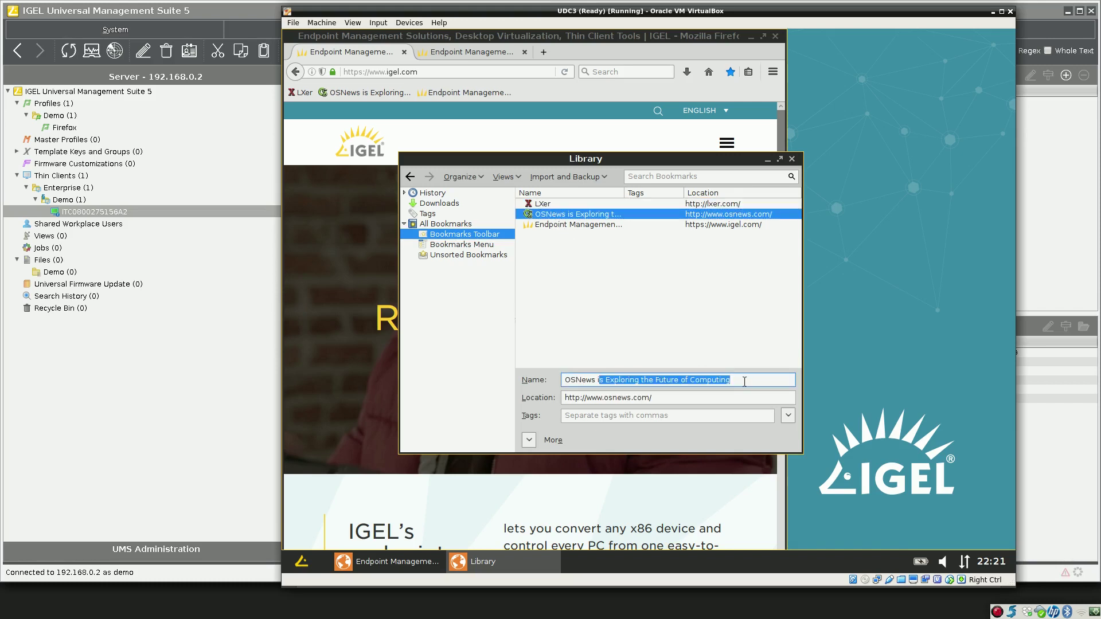
key(BackSpace)
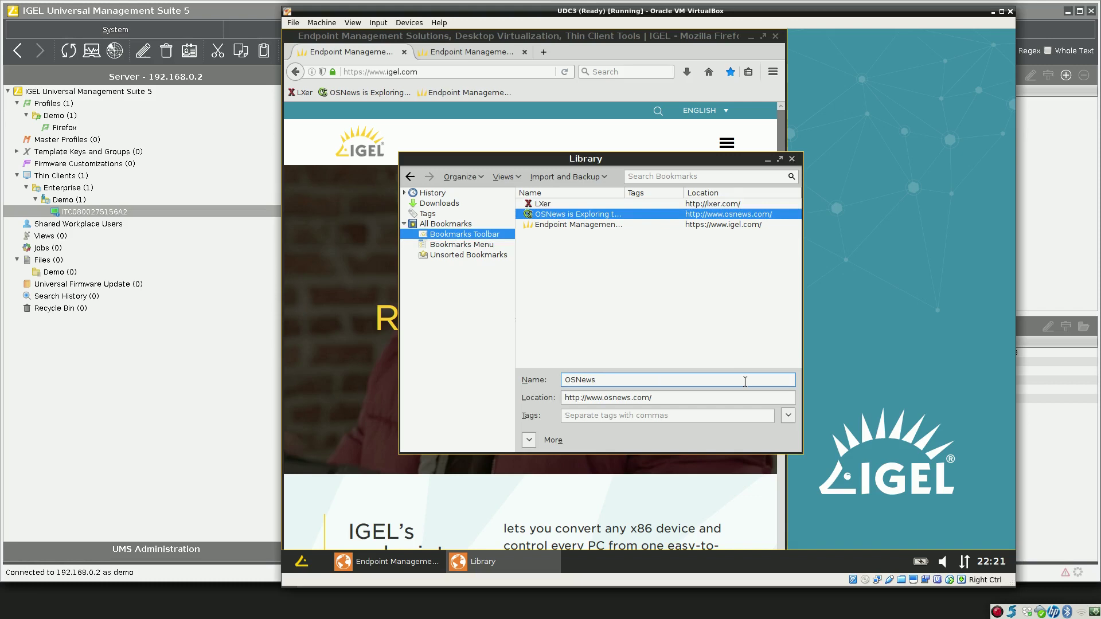
click(586, 231)
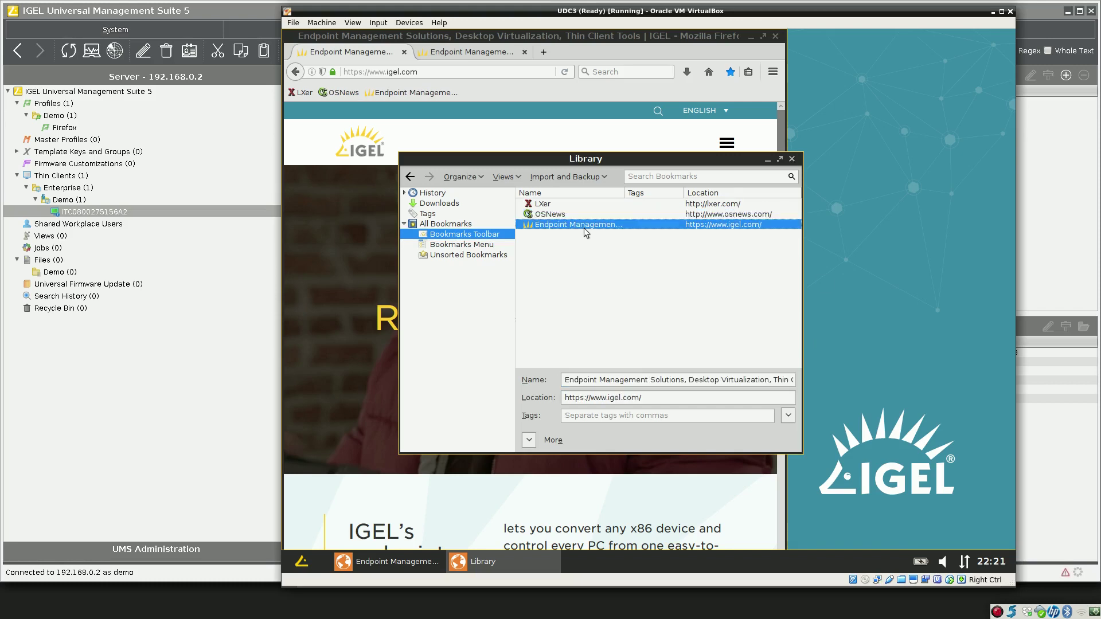
triple_click(595, 378)
text(IGEL)
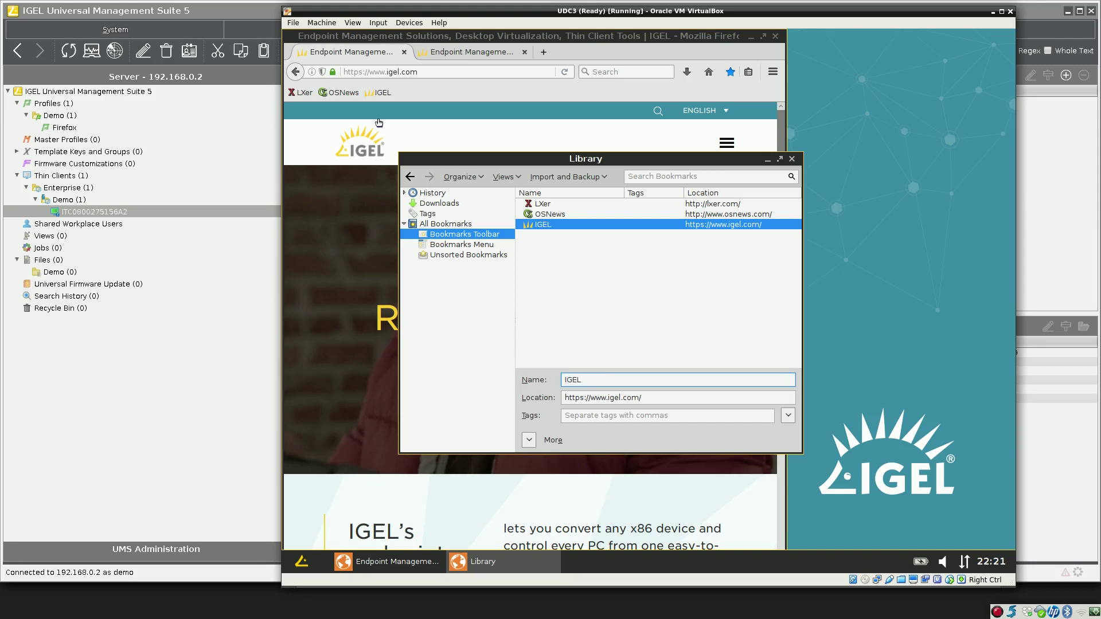
click(792, 158)
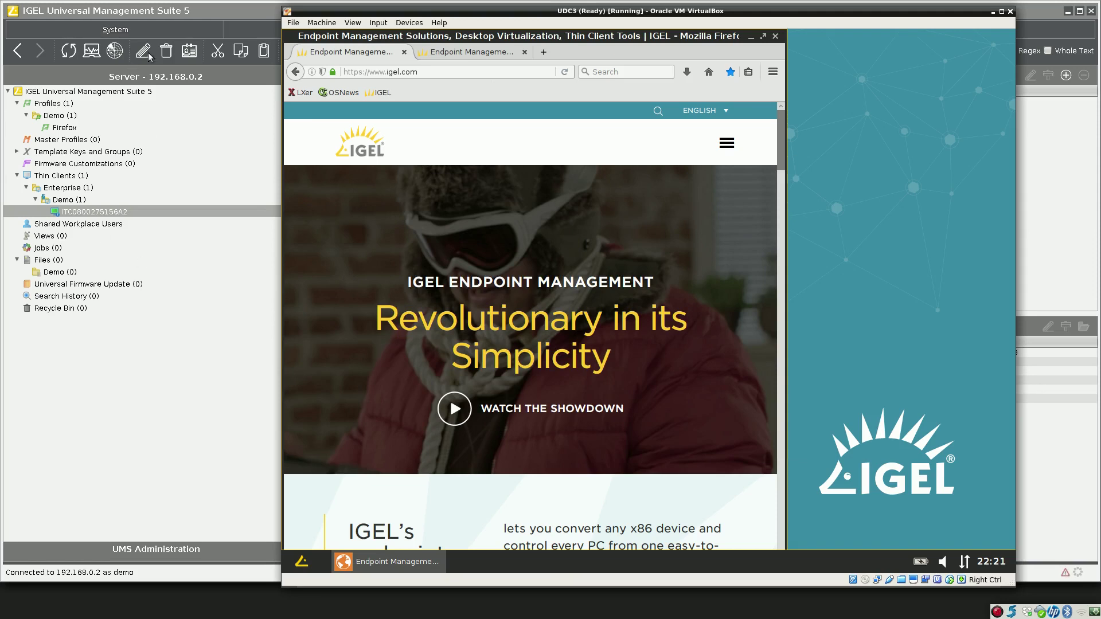
Start a File TC->UMS transfer for /.ffpro/firefox/browser0/places.sqlite on the thin client
click(162, 9)
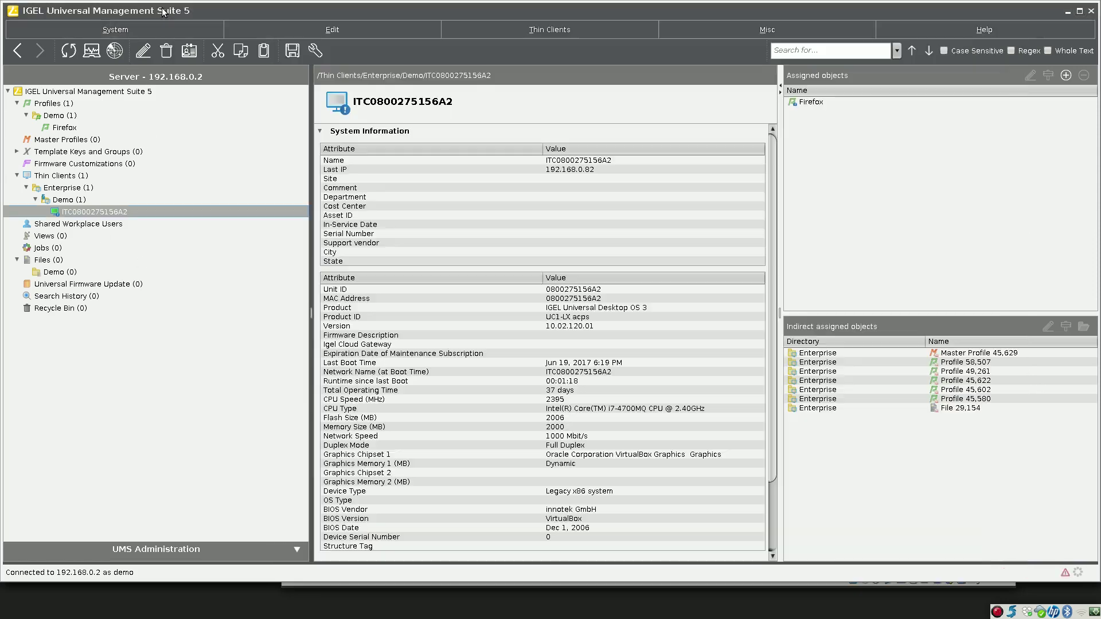
right_click(78, 213)
mouse_move(149, 403)
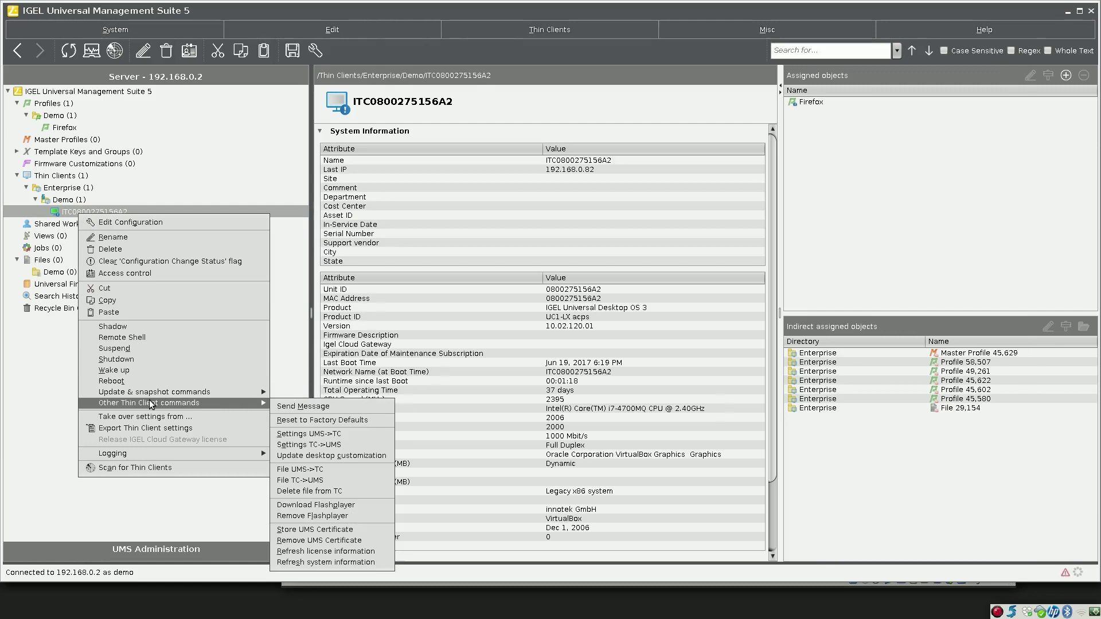
click(322, 481)
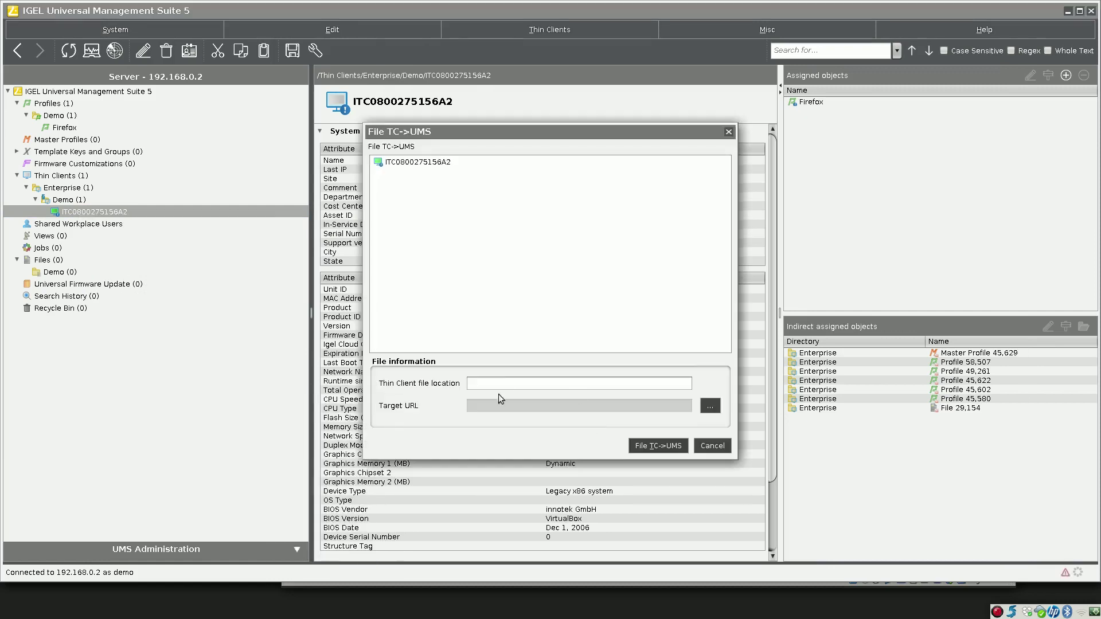
click(514, 383)
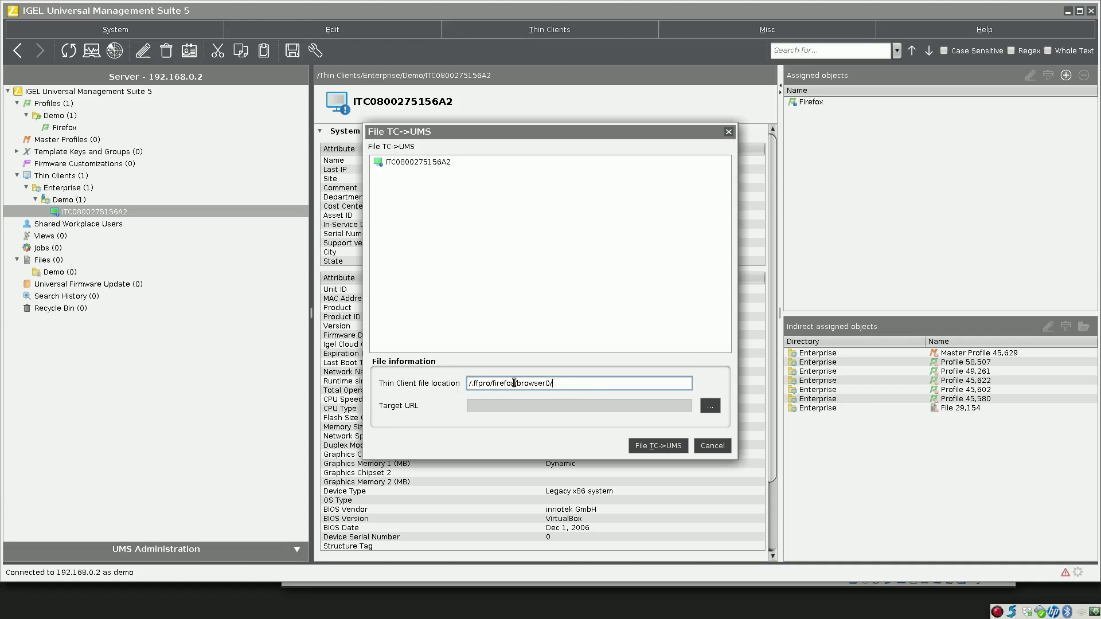
text(places.sqlite)
Browse the UMS save location to the ums_filetransfer folder
click(713, 409)
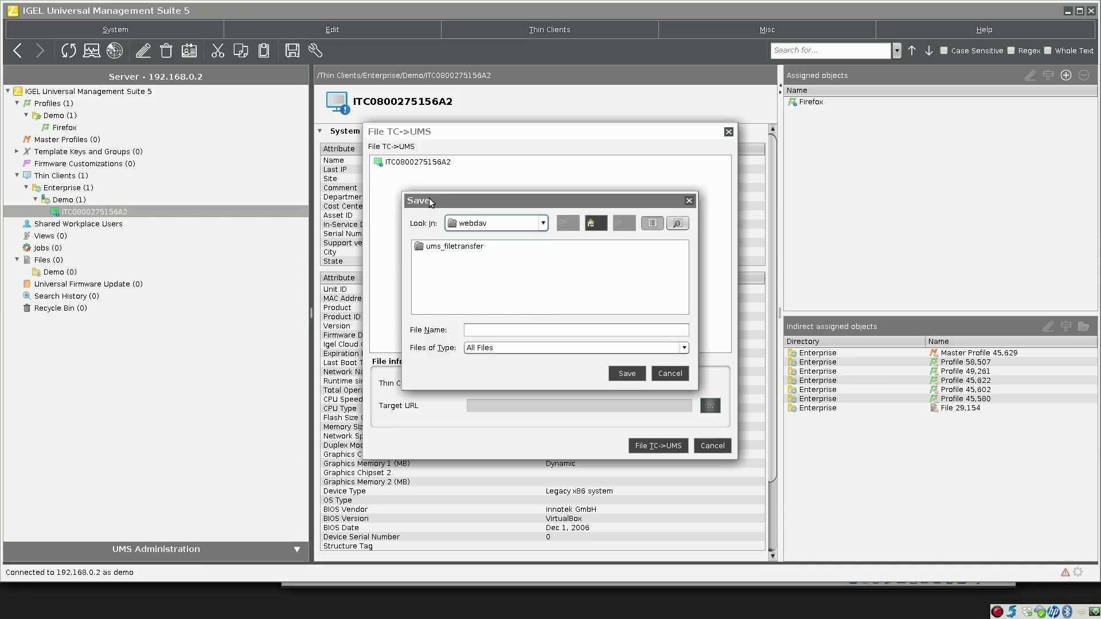
double_click(480, 247)
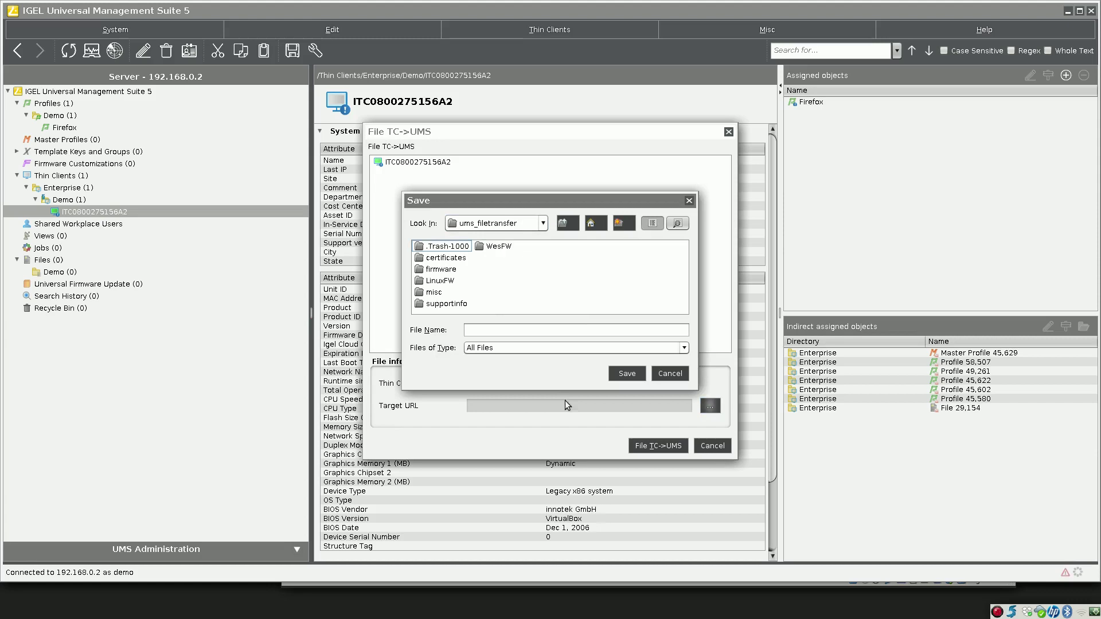
click(521, 329)
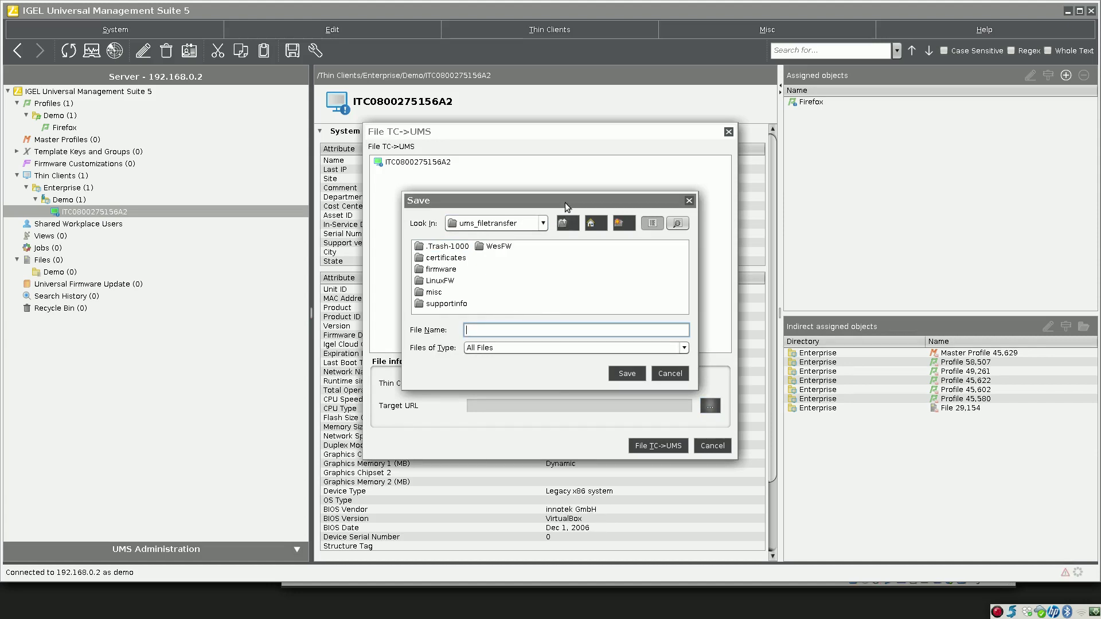
drag(565, 202, 569, 241)
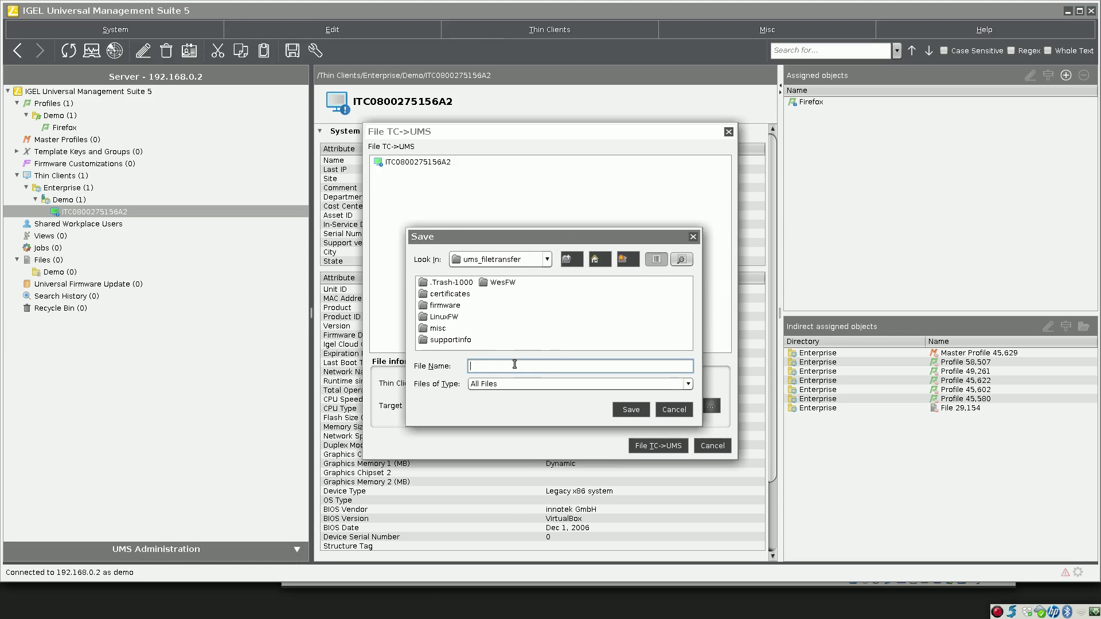
Create a new folder named lxerosnewsIGEL in ums_filetransfer
click(628, 260)
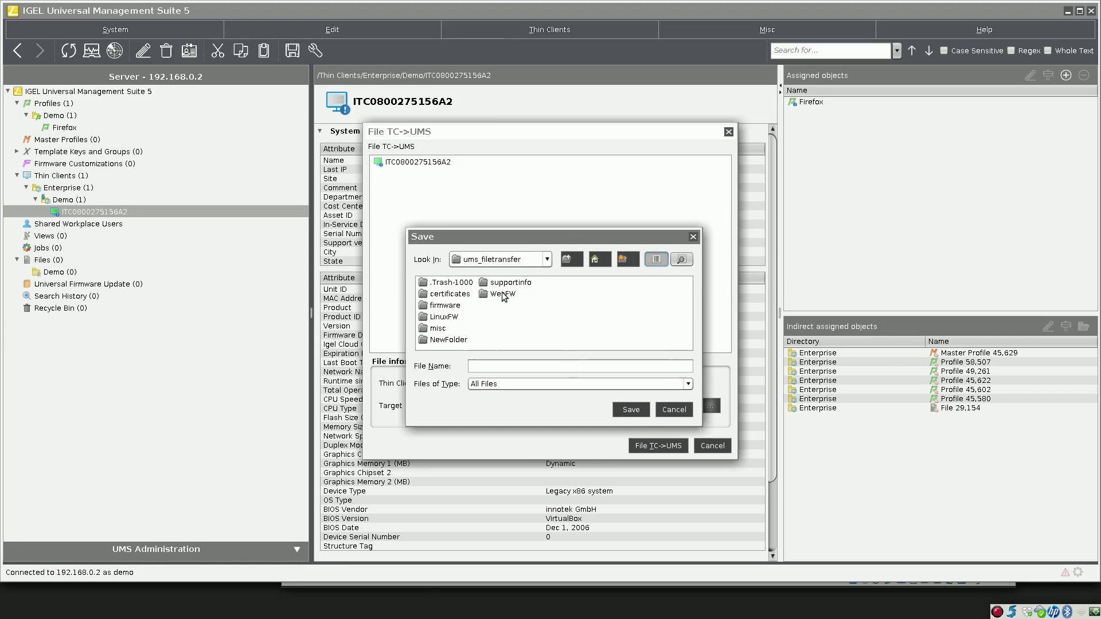
right_click(462, 343)
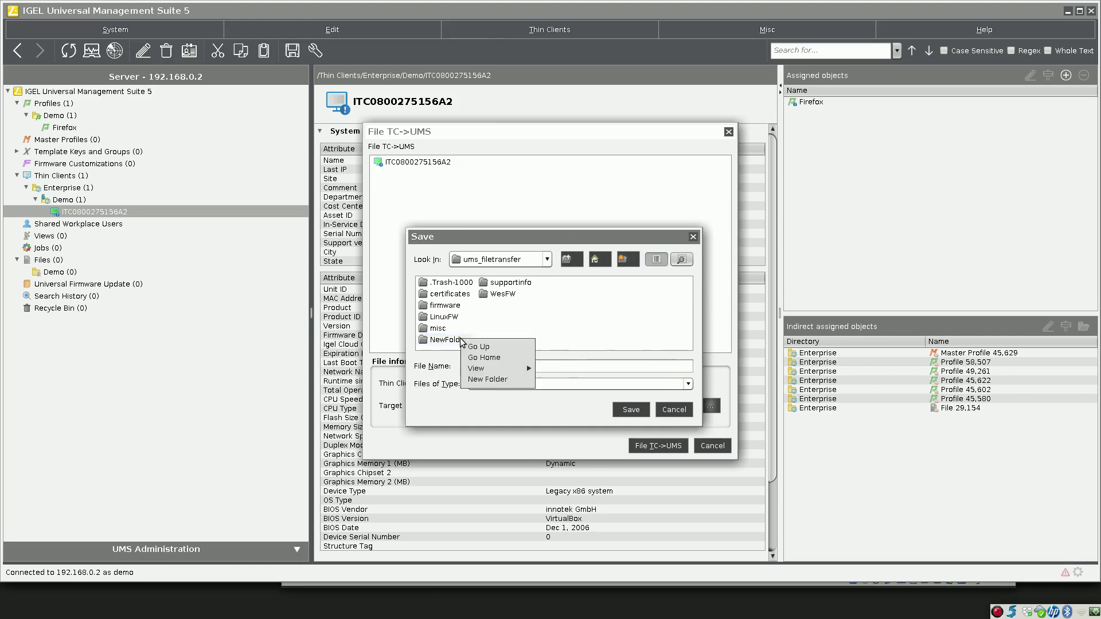
click(448, 344)
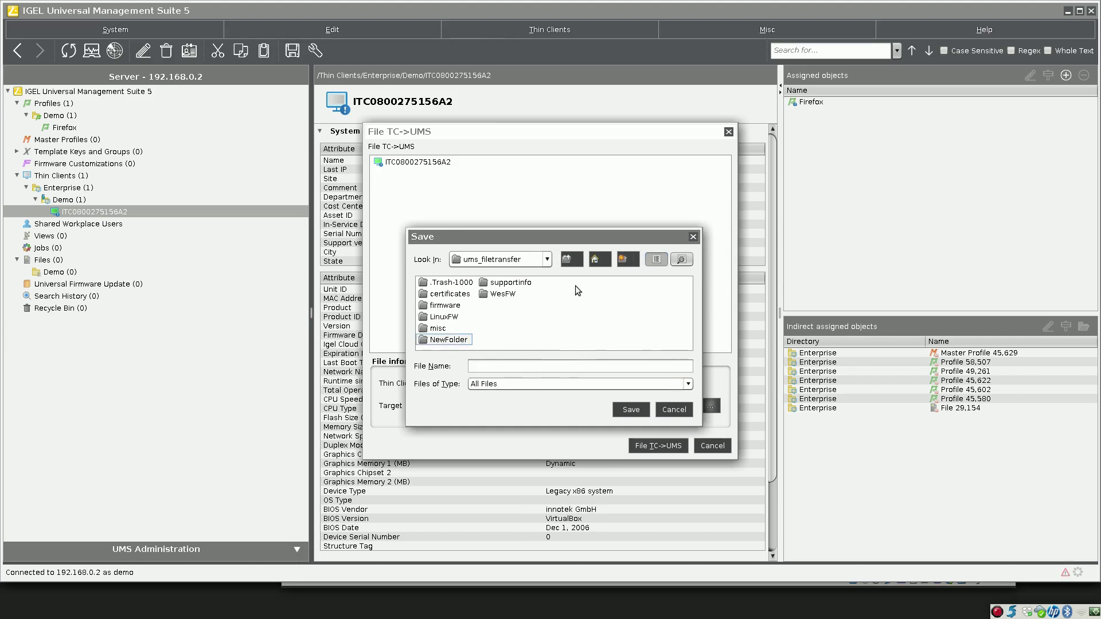
click(468, 342)
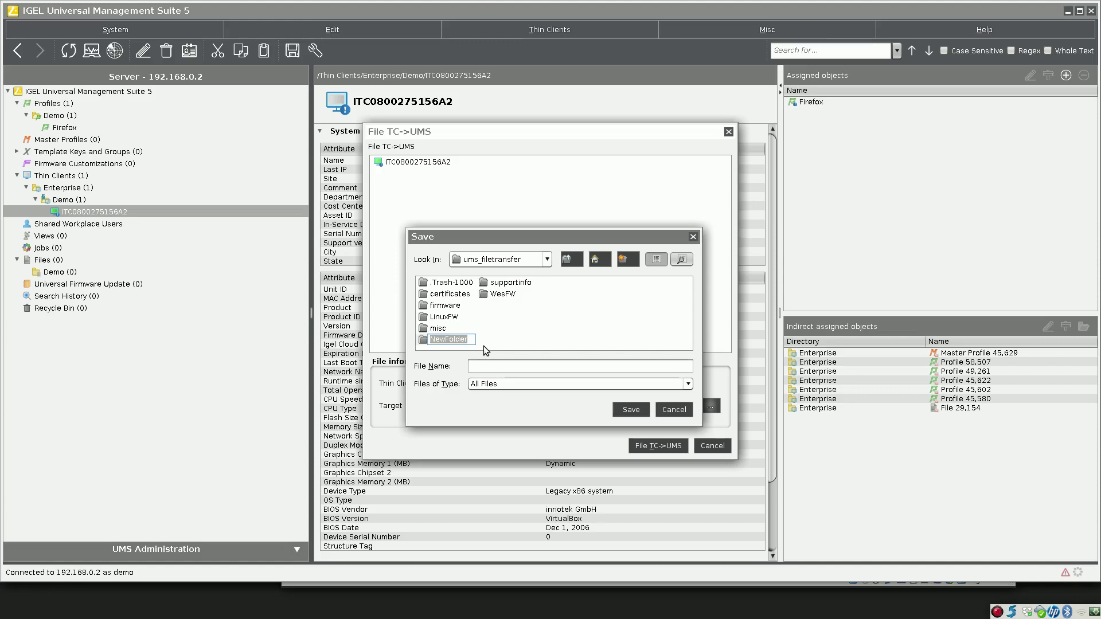
text(lxer)
text(o)
text(snews)
text(IGEL)
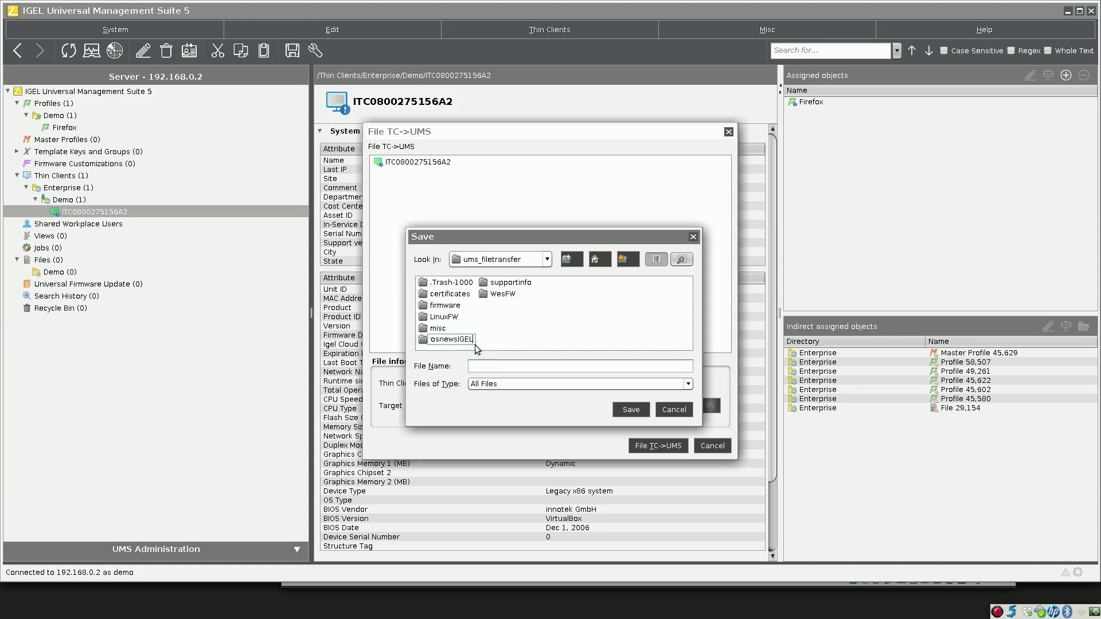
click(531, 328)
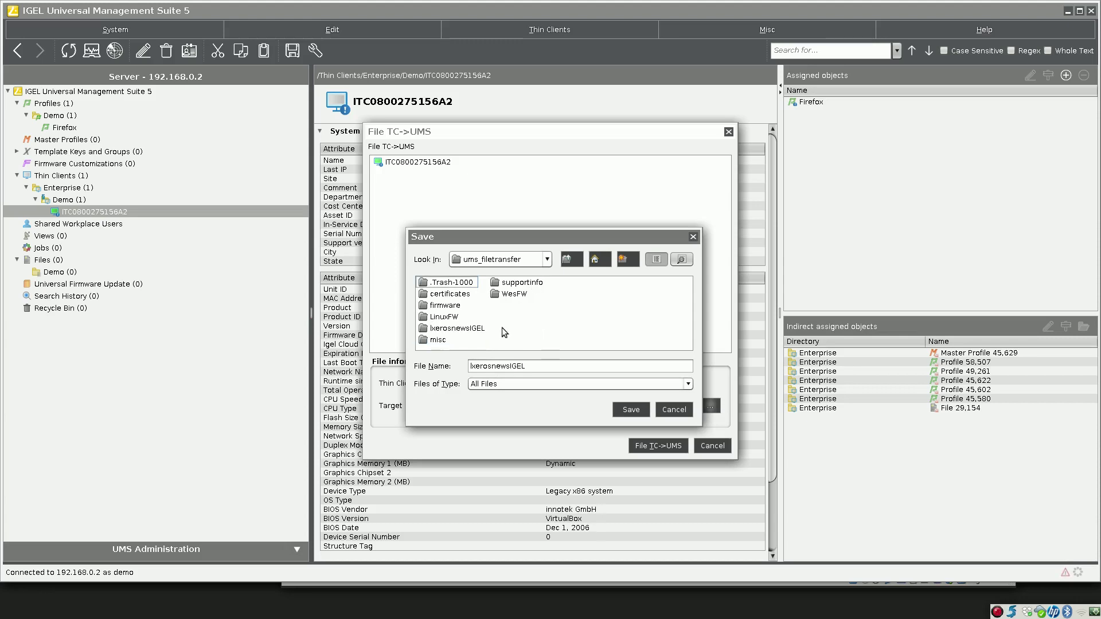
Save the upload as places.sqlite inside the lxerosnewsIGEL folder
double_click(468, 331)
double_click(497, 371)
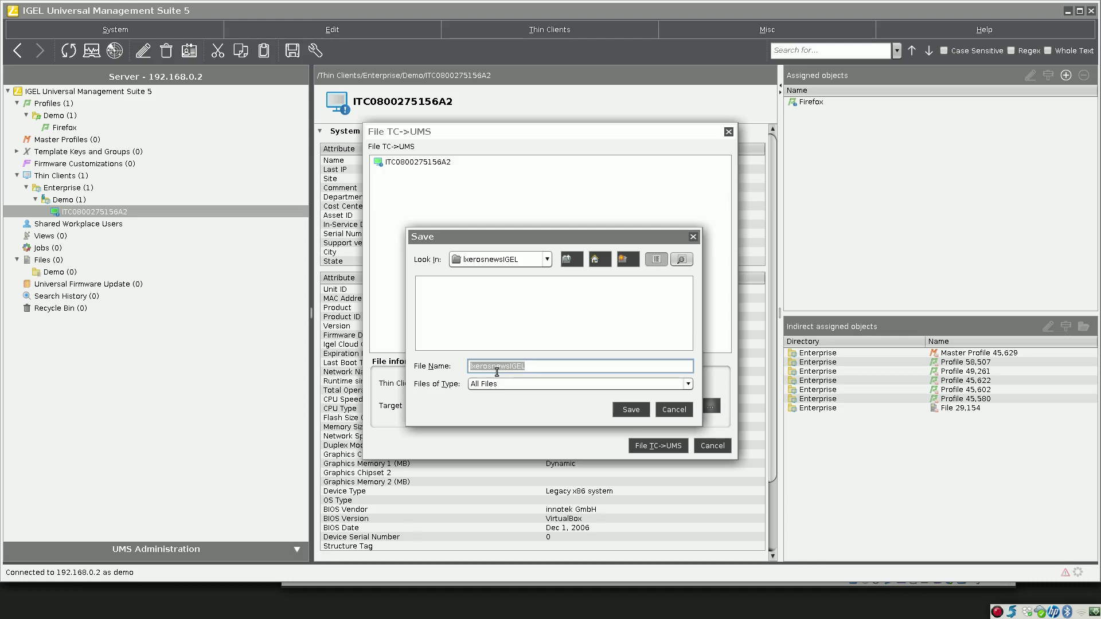
text(places.sqlite)
click(640, 411)
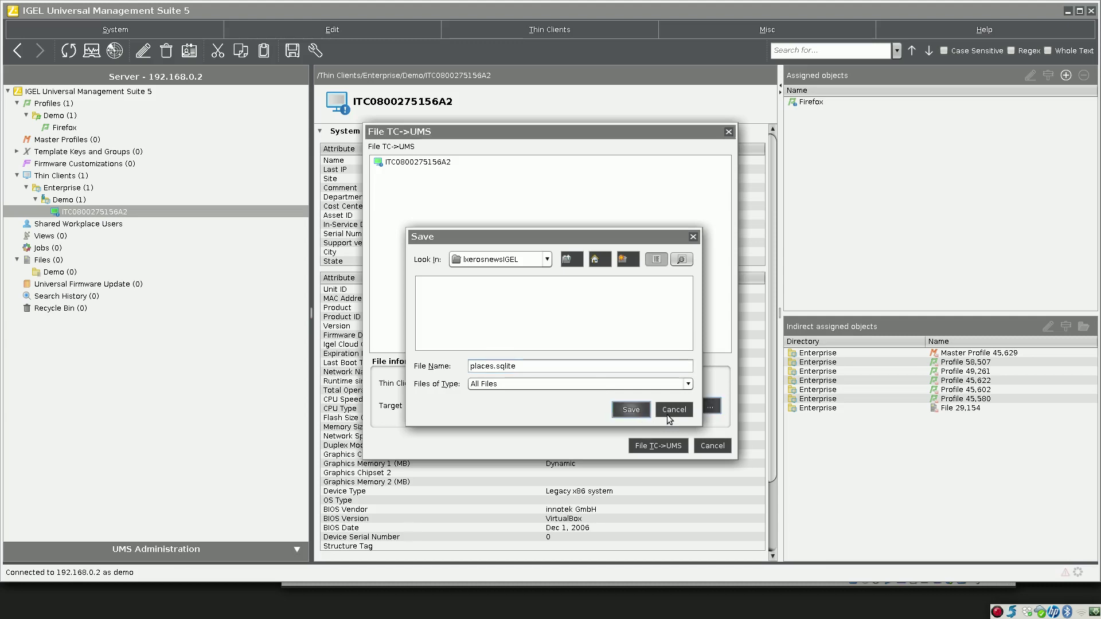
Confirm the places.sqlite copy into UMS and start a new file entry in the Demo files folder
click(648, 446)
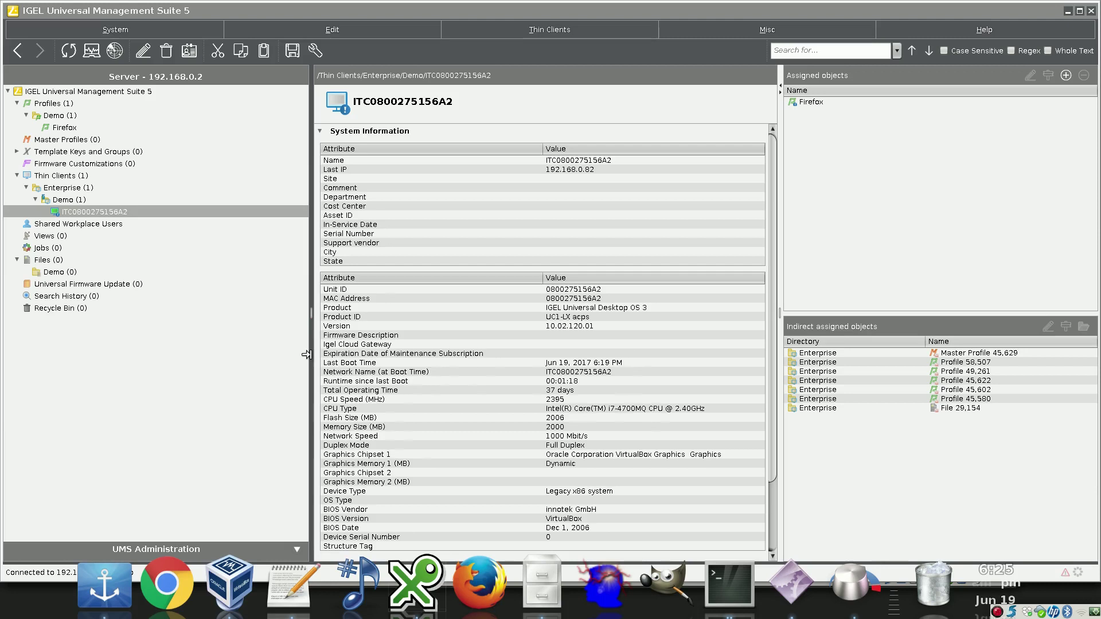
click(65, 275)
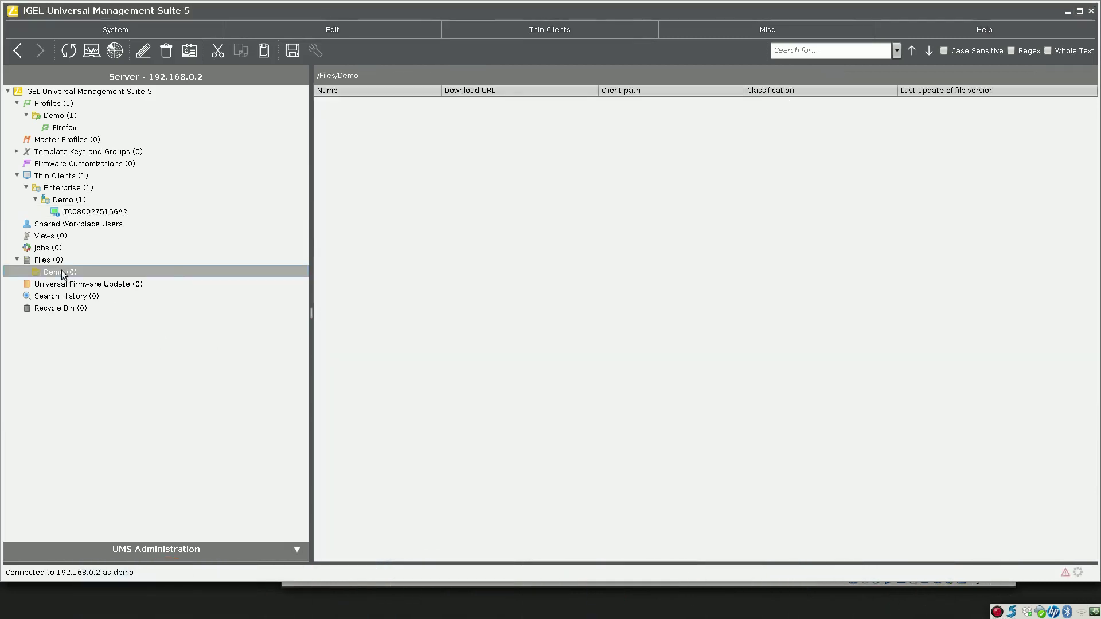
right_click(61, 270)
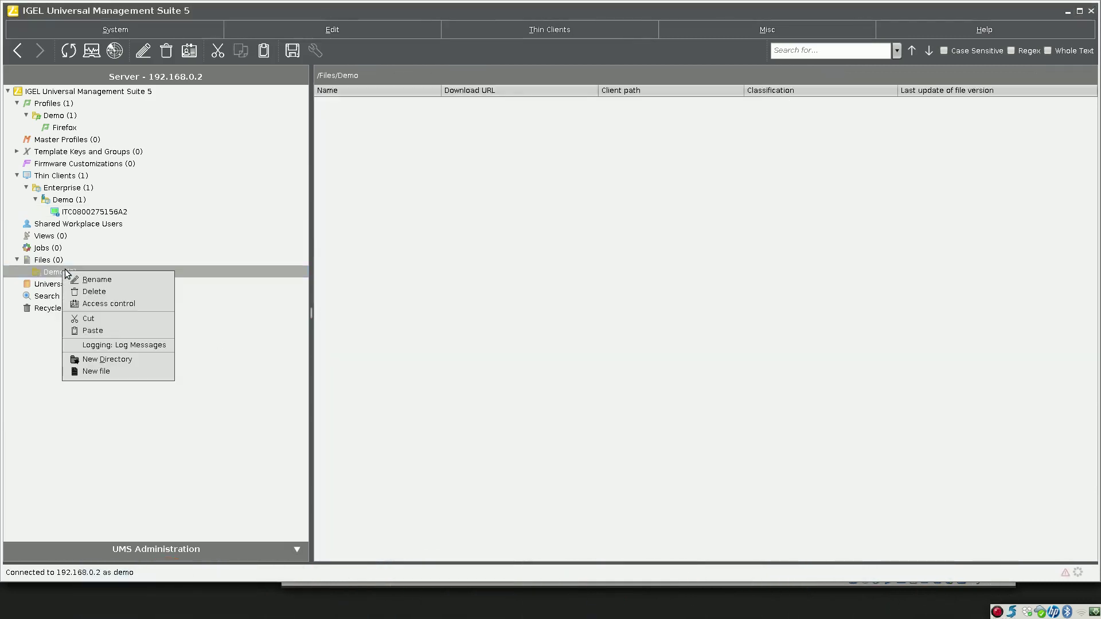
click(92, 371)
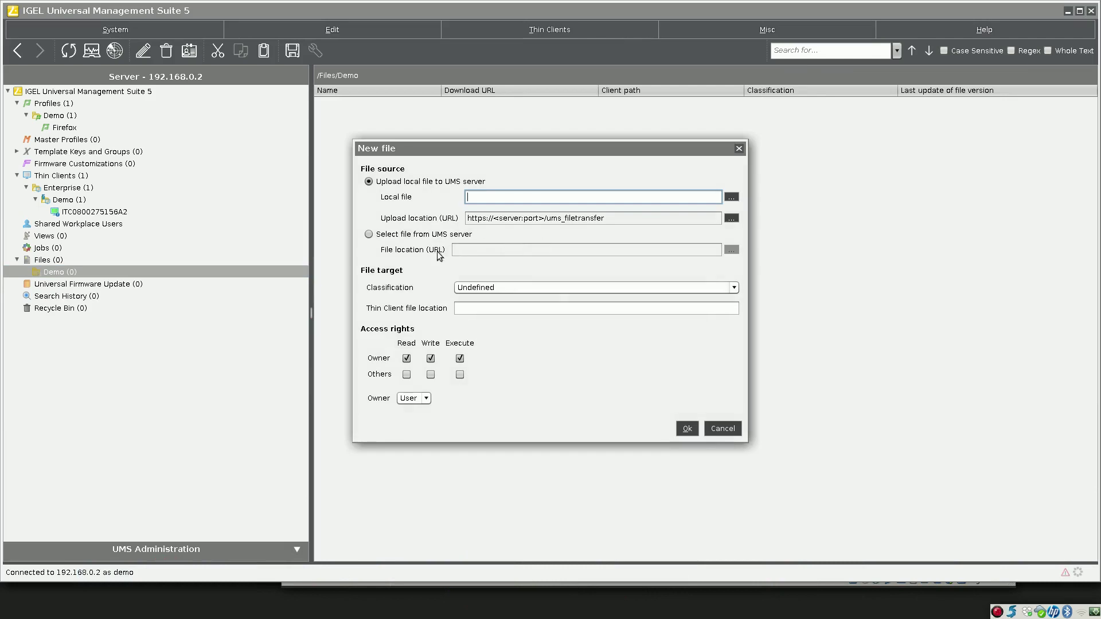
Choose places.sqlite from ums_filetransfer/lxerosnewsIGEL on the UMS server as the source file
click(428, 235)
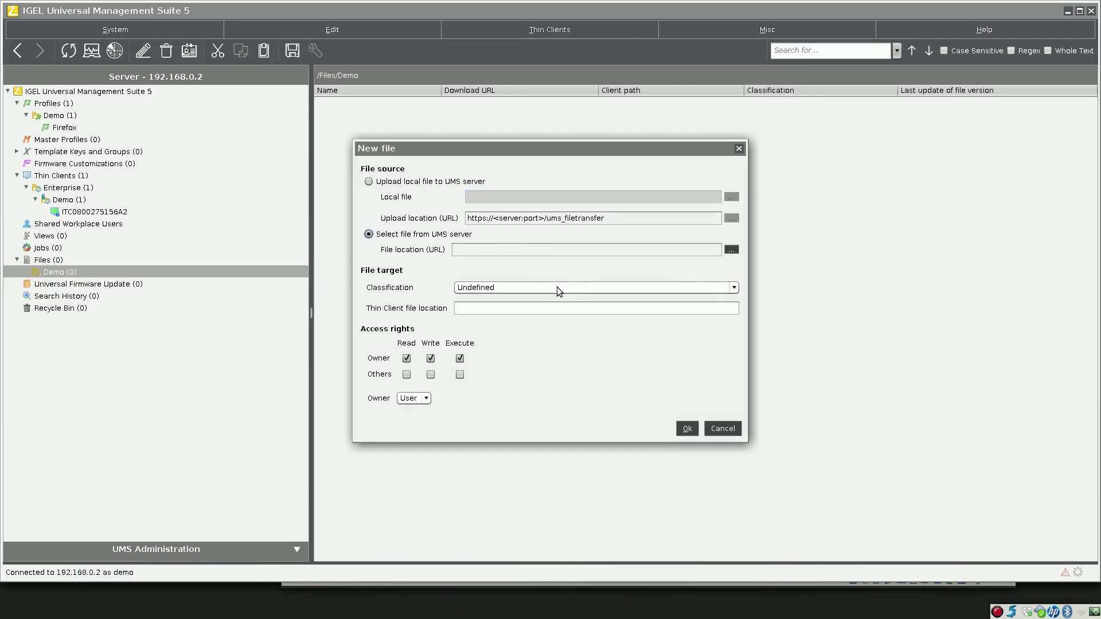
click(731, 250)
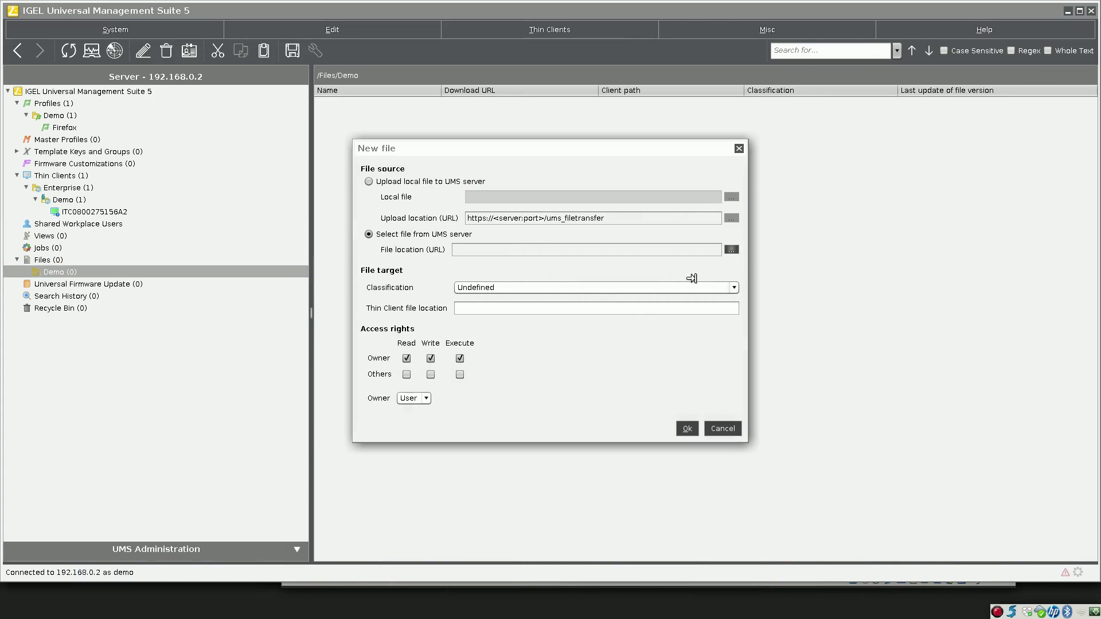
click(731, 250)
double_click(462, 249)
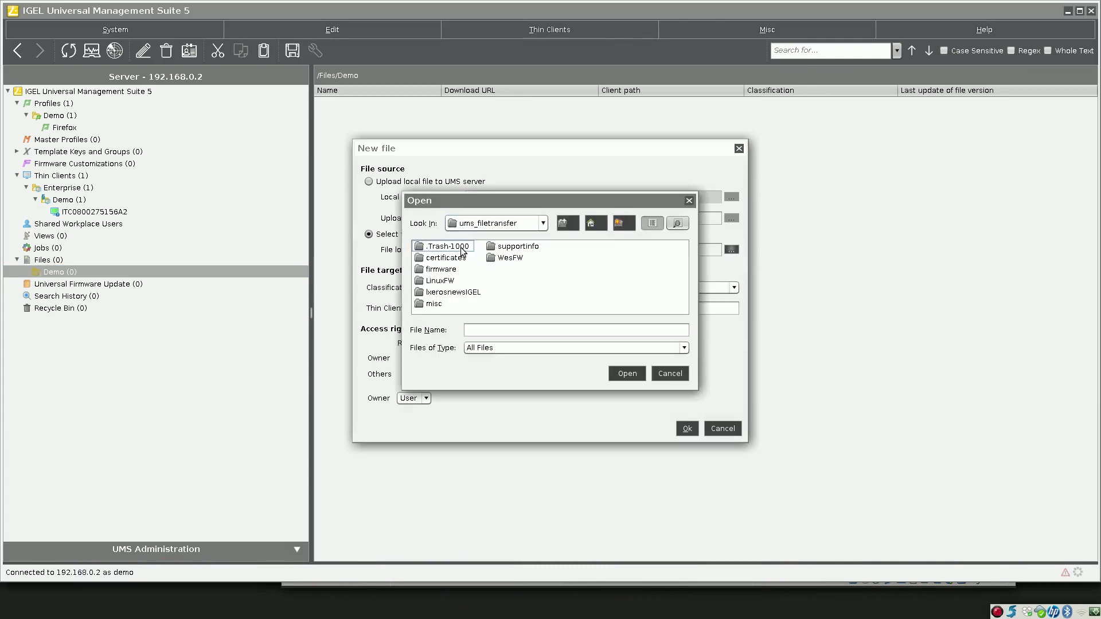
click(457, 297)
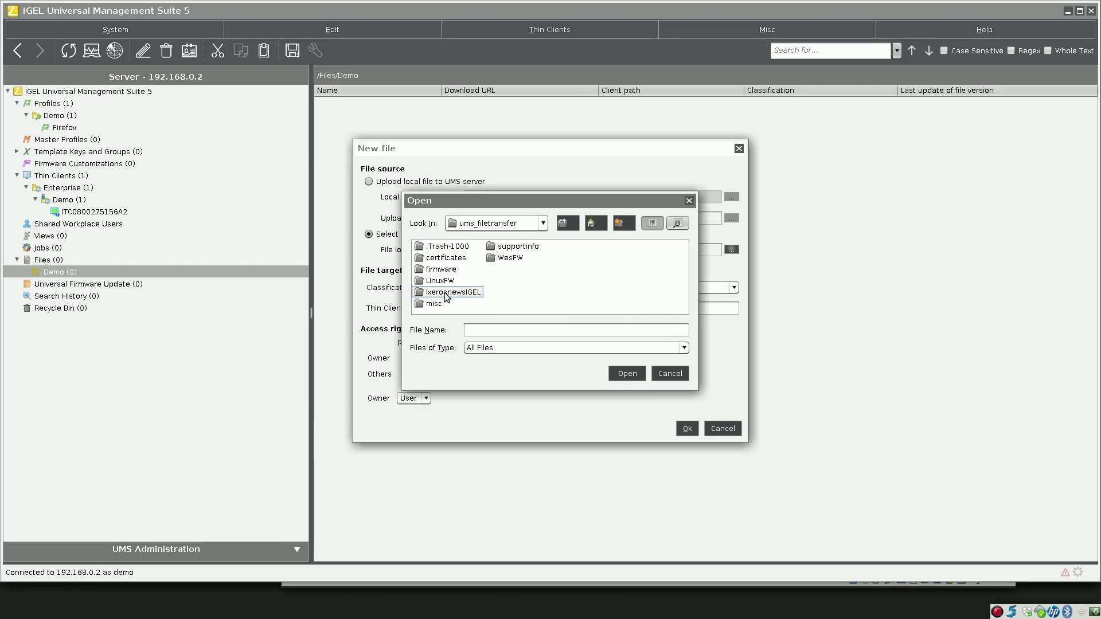
double_click(446, 294)
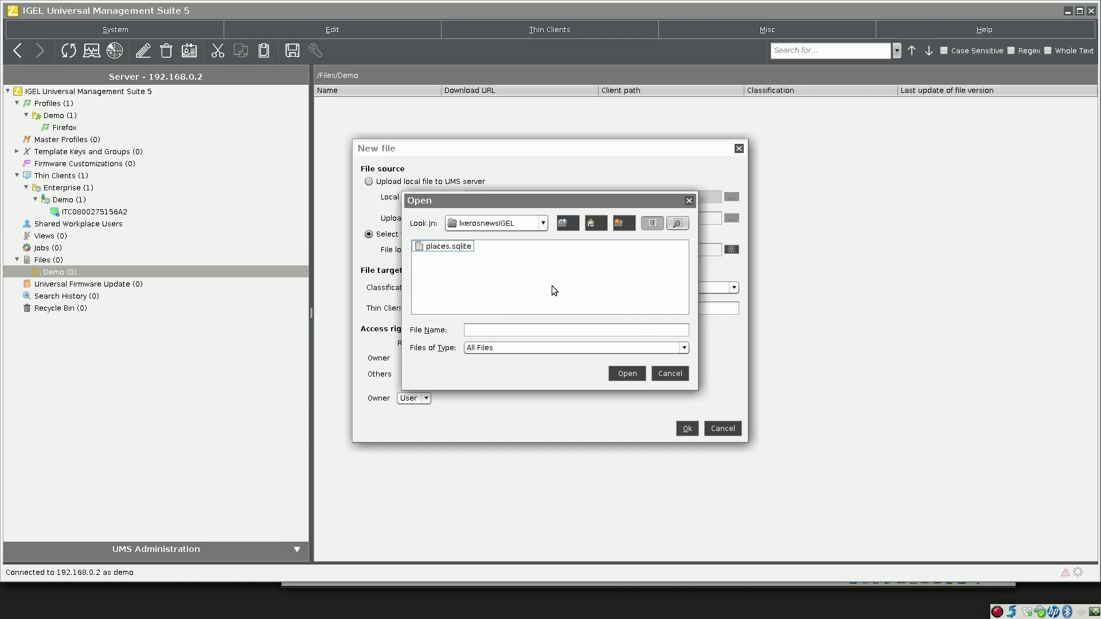
click(458, 247)
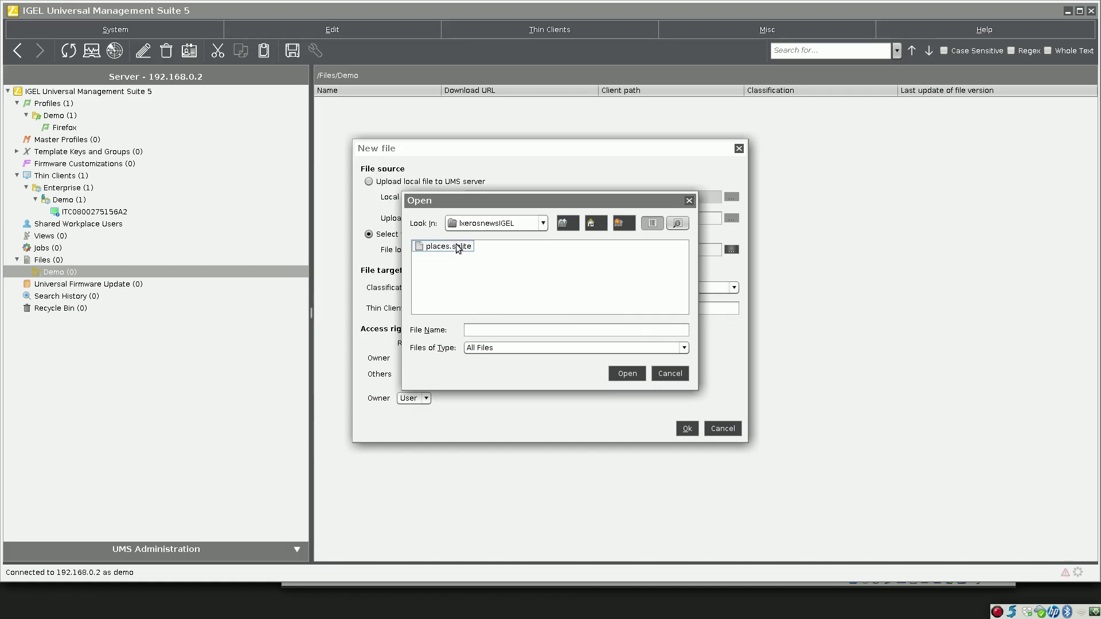
click(628, 373)
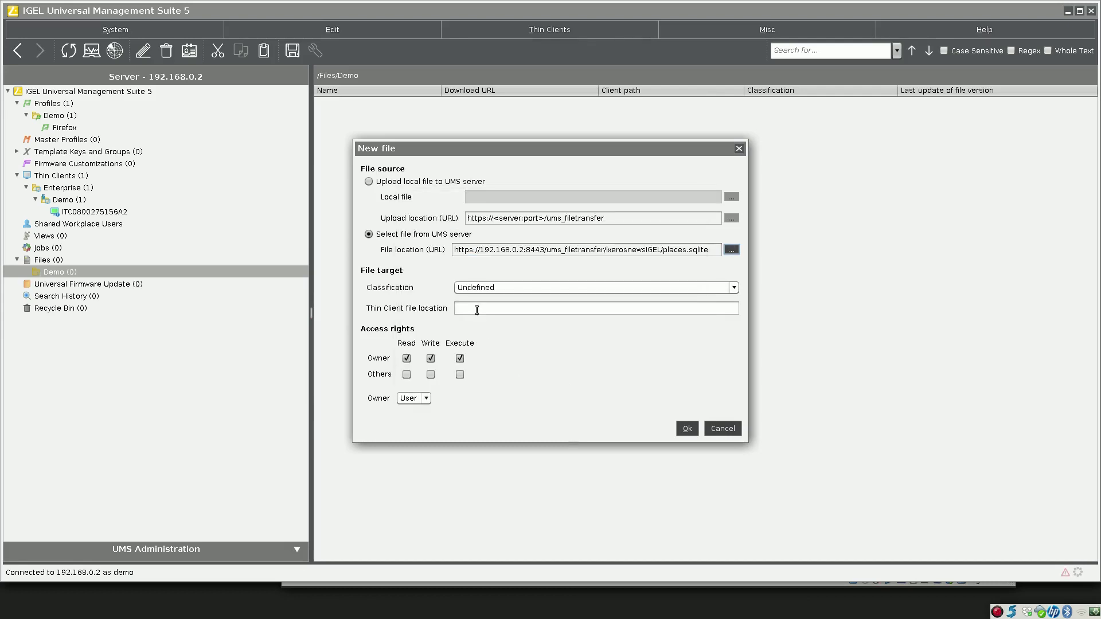
Set thin client location /.ffpro/firefox/browser0/places.sqlite, drop owner execute, allow others read, and save
click(477, 310)
text(/)
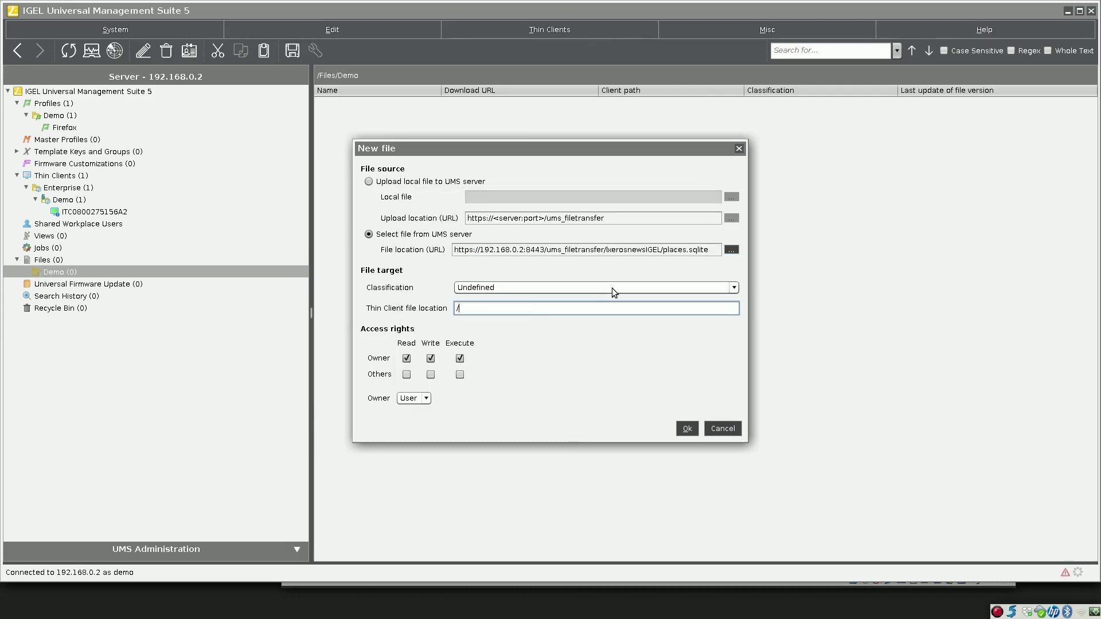
text(.ffpro/)
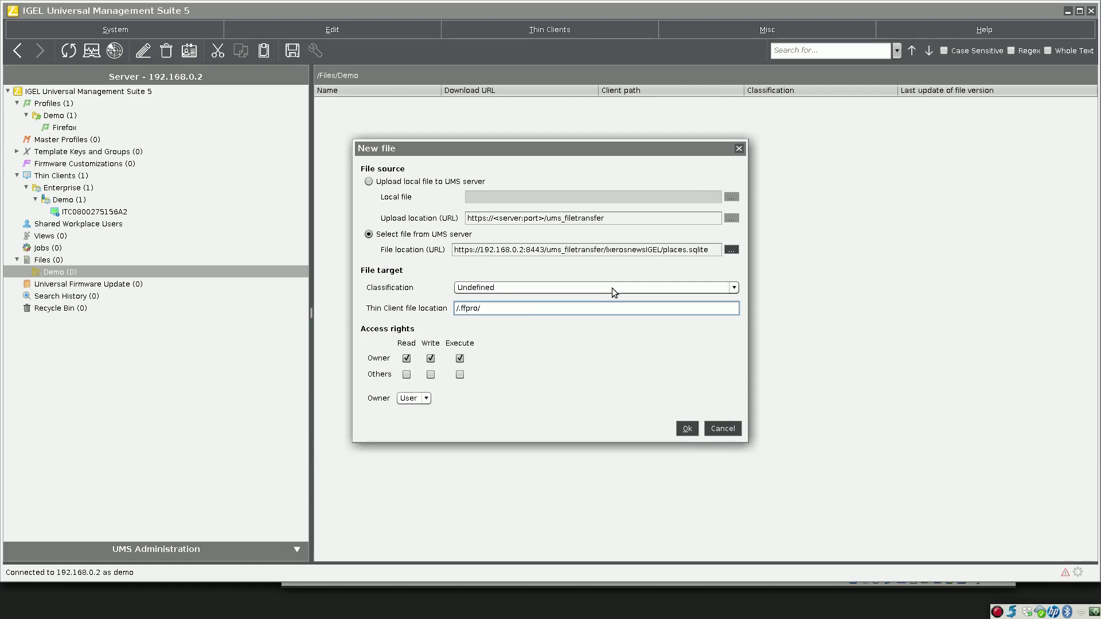
text(firefox/browser0/places.sqlite)
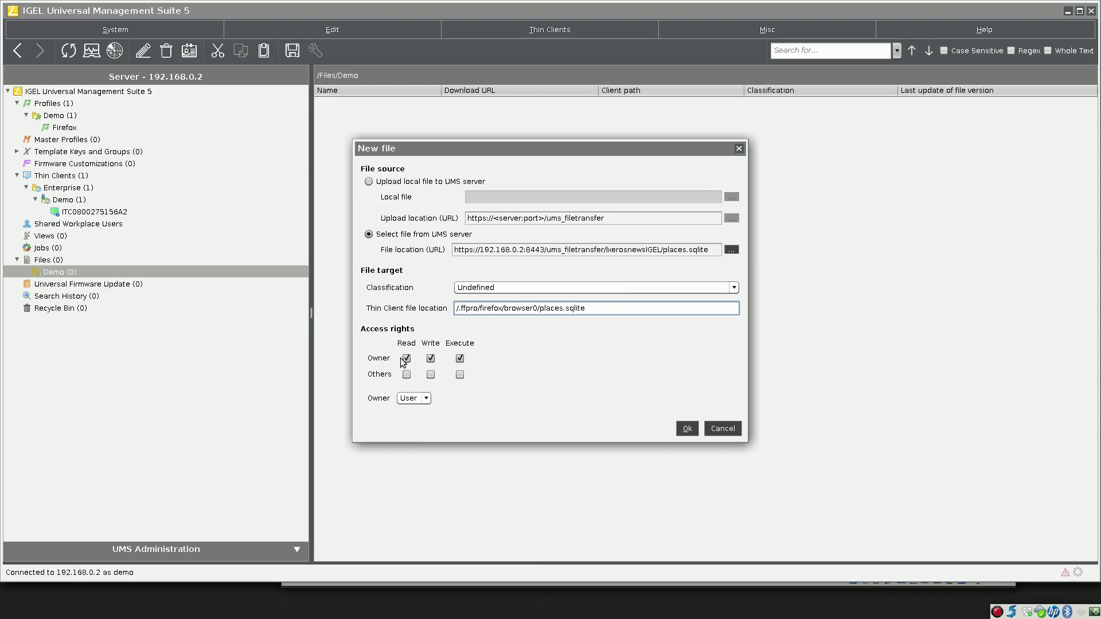
click(460, 359)
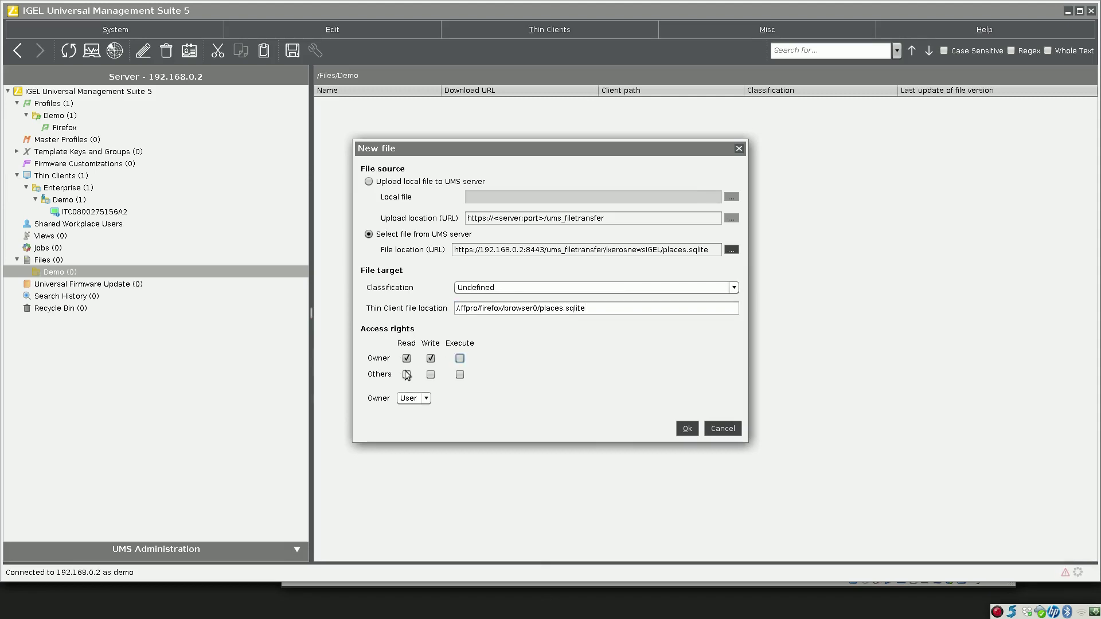
click(407, 374)
click(685, 432)
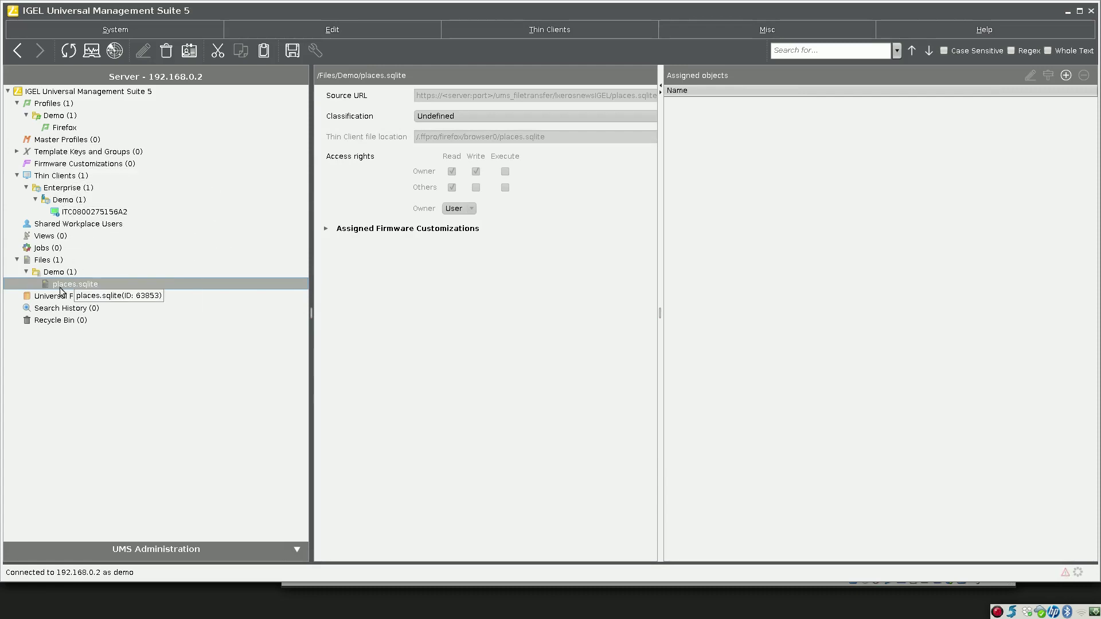
Assign places.sqlite to the Firefox profile with update time Now, then reselect the thin client
click(73, 127)
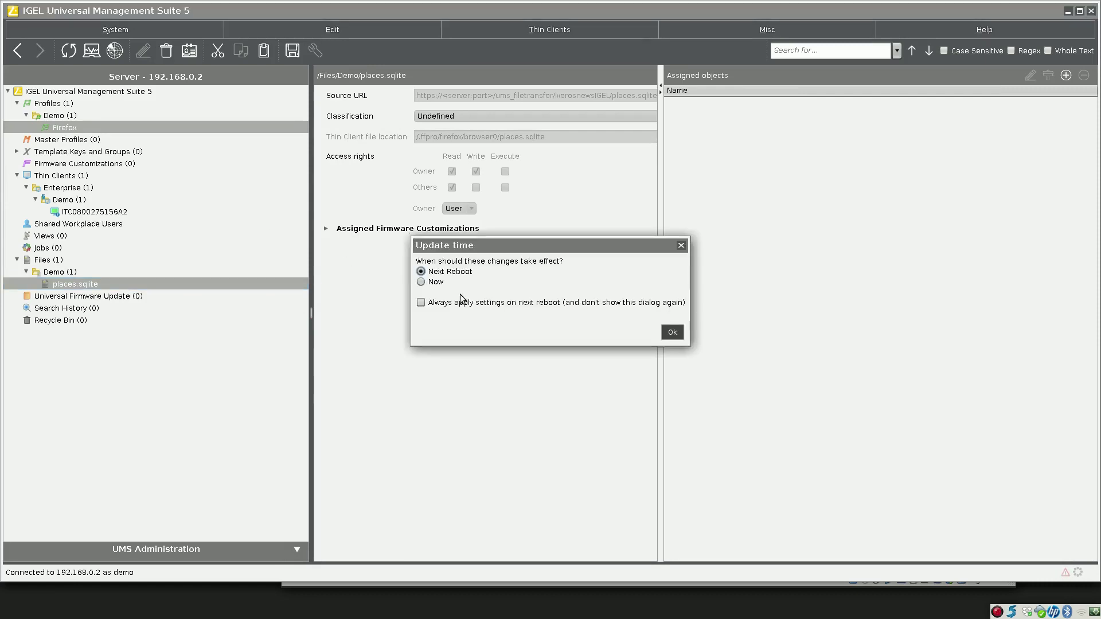
click(436, 283)
click(672, 333)
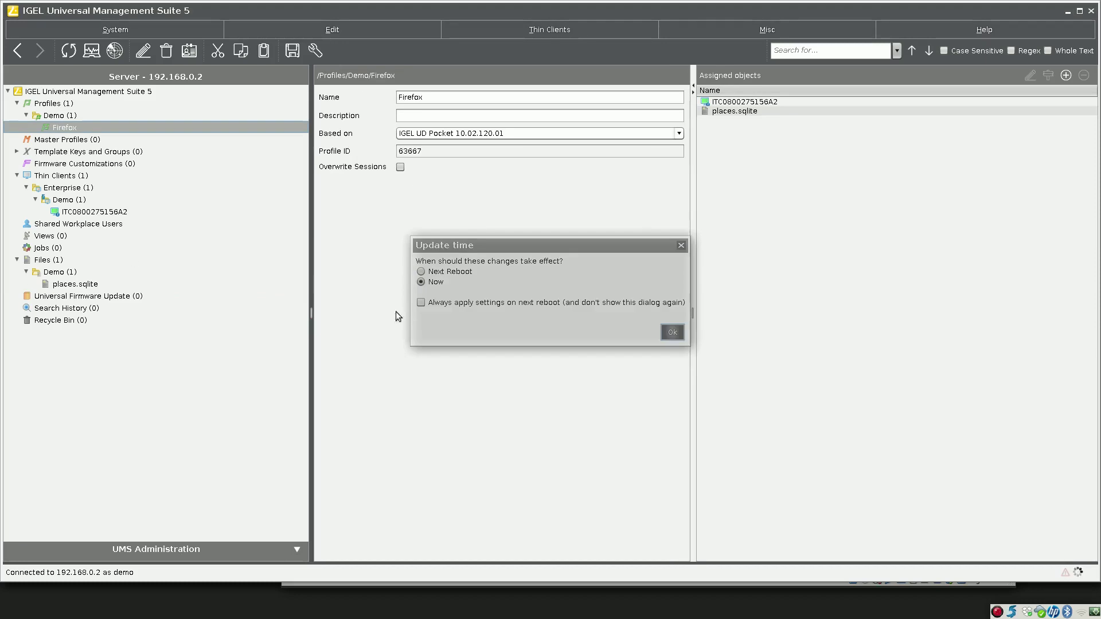
click(94, 212)
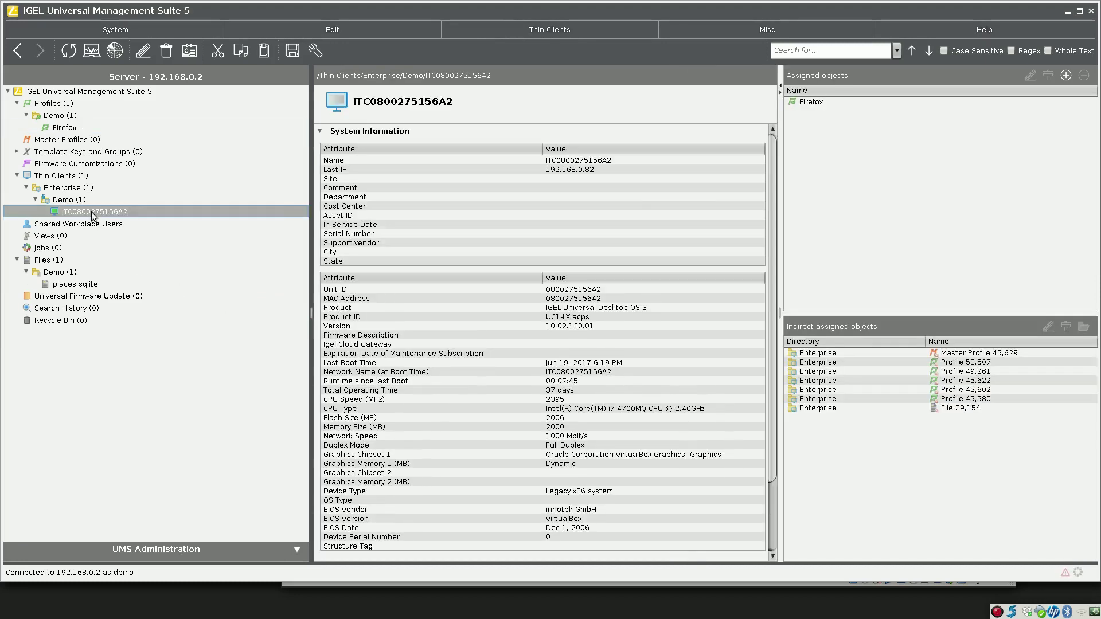
right_click(94, 214)
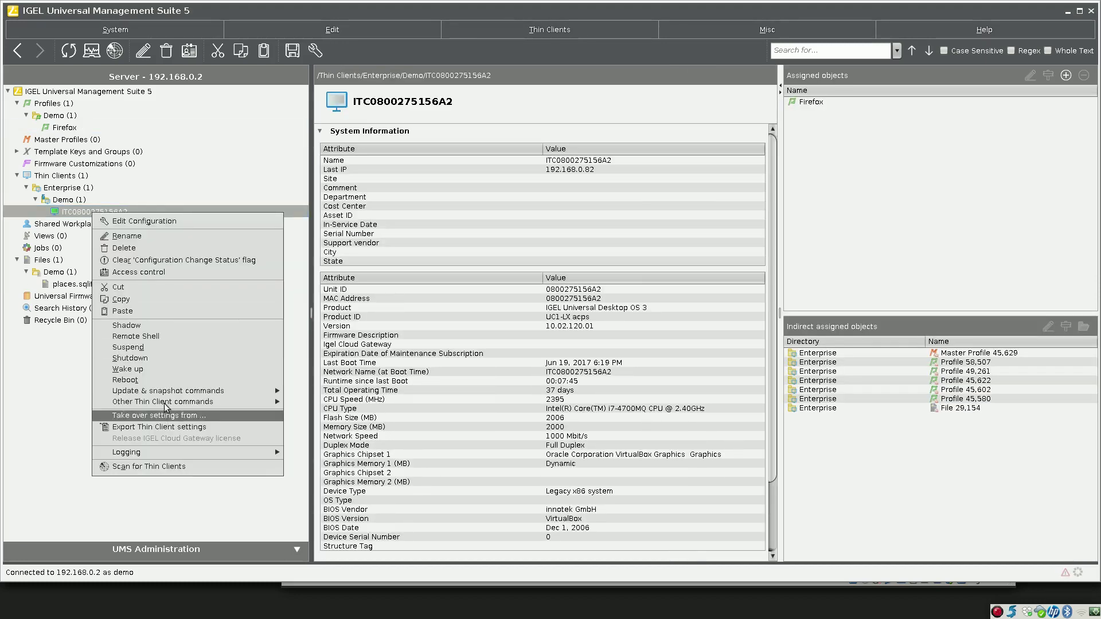
mouse_move(165, 402)
click(333, 419)
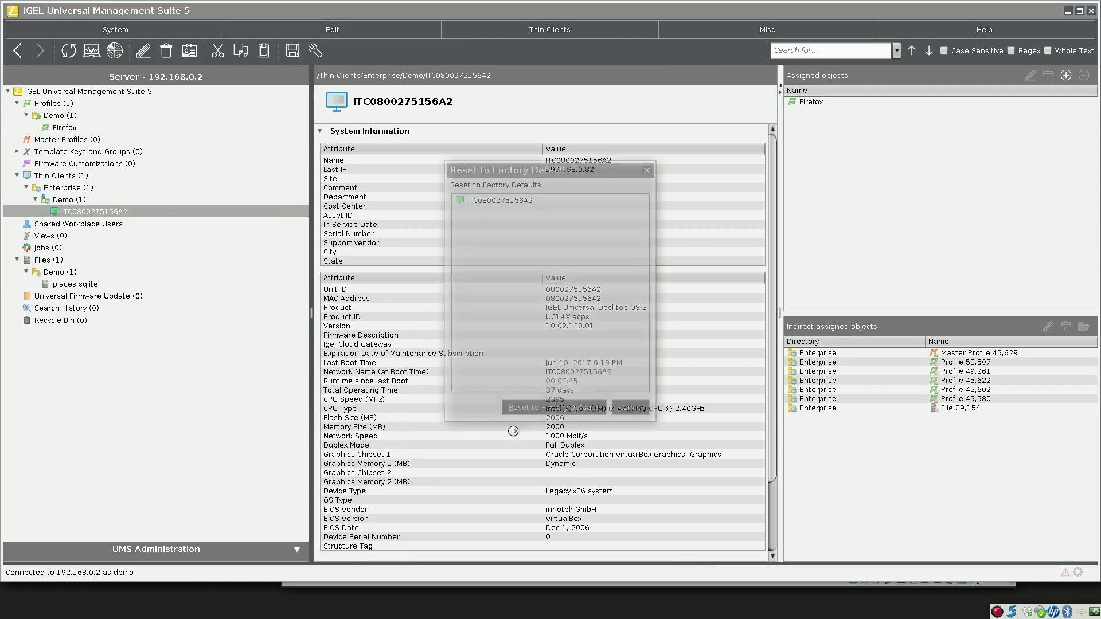
click(568, 407)
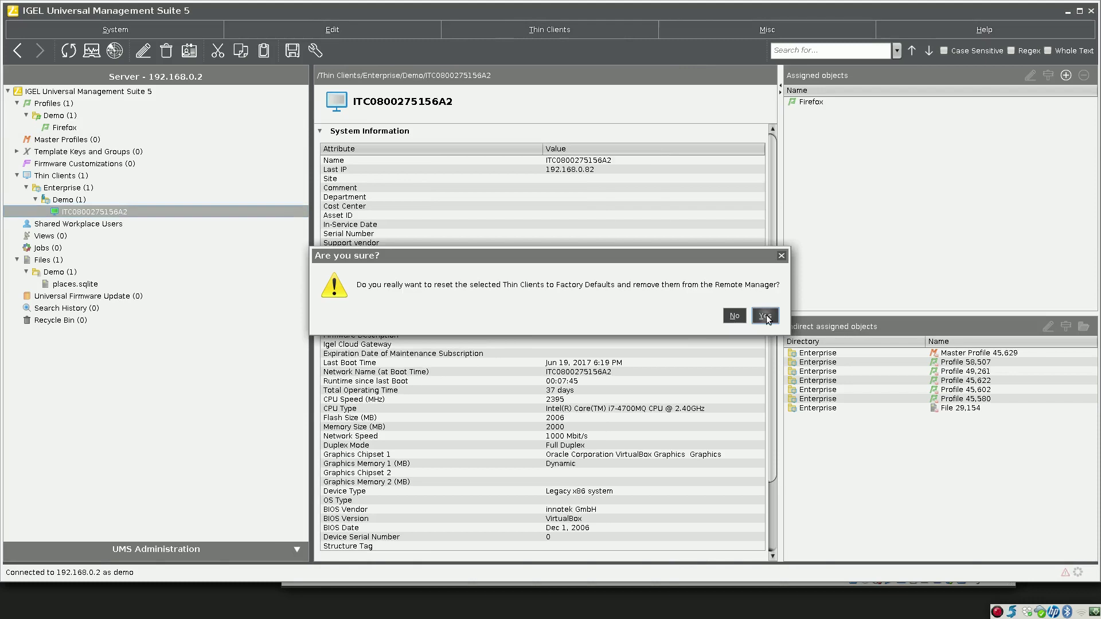
click(765, 317)
mouse_move(288, 581)
click(246, 583)
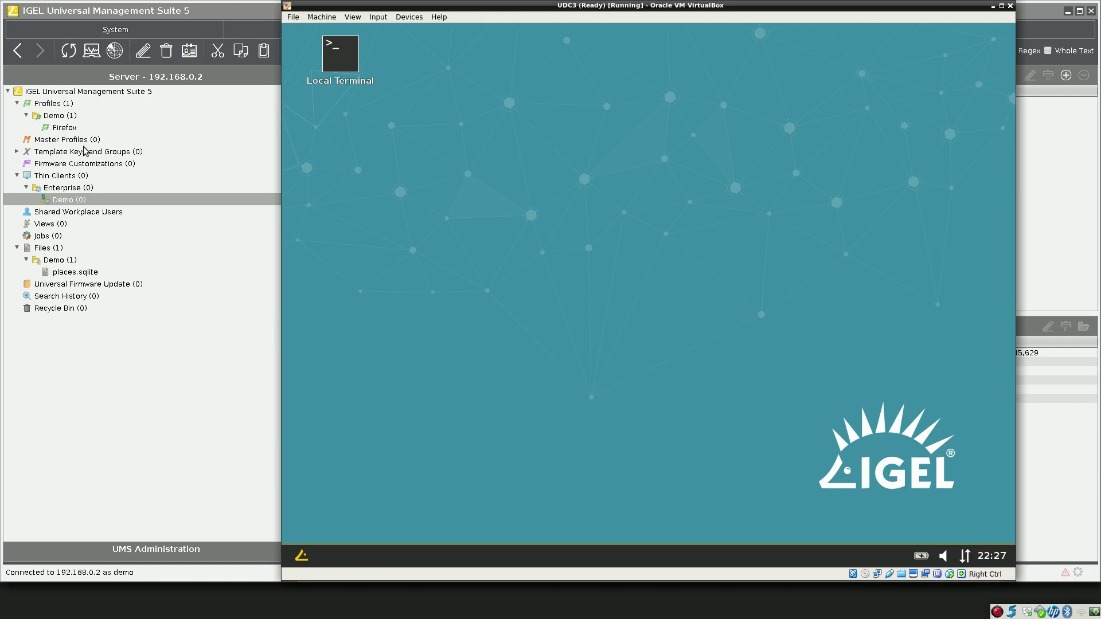
click(69, 51)
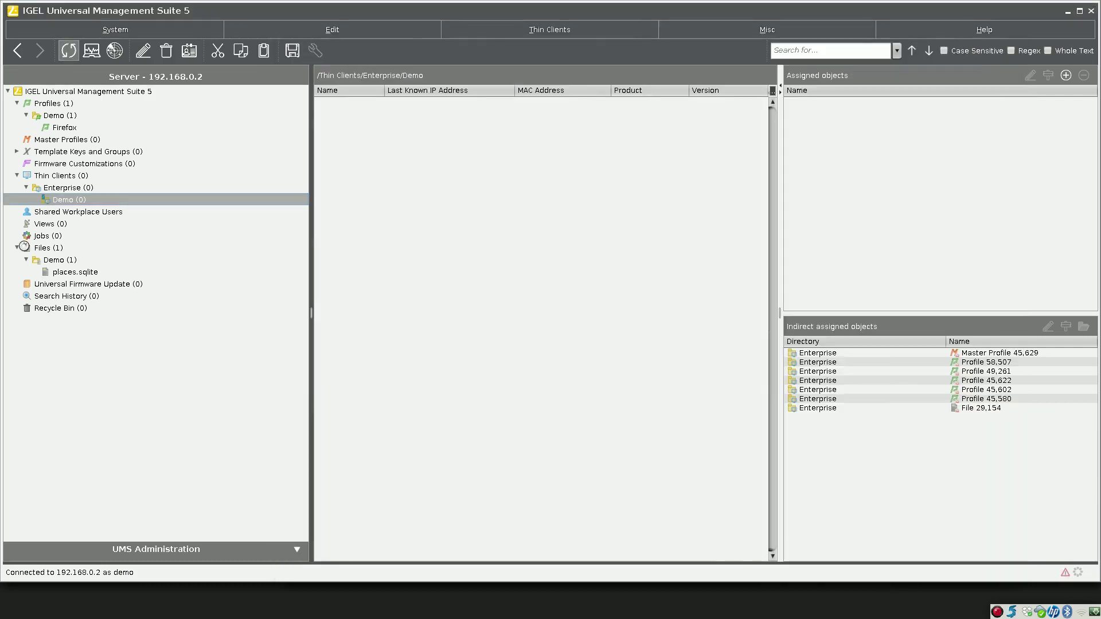
click(37, 200)
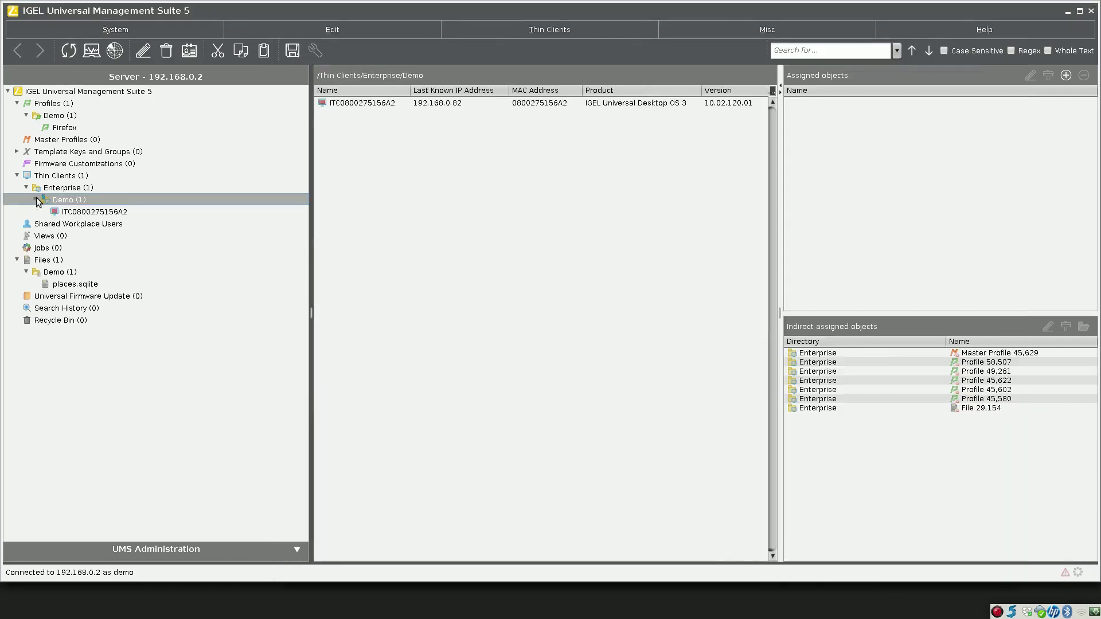
click(89, 212)
click(63, 129)
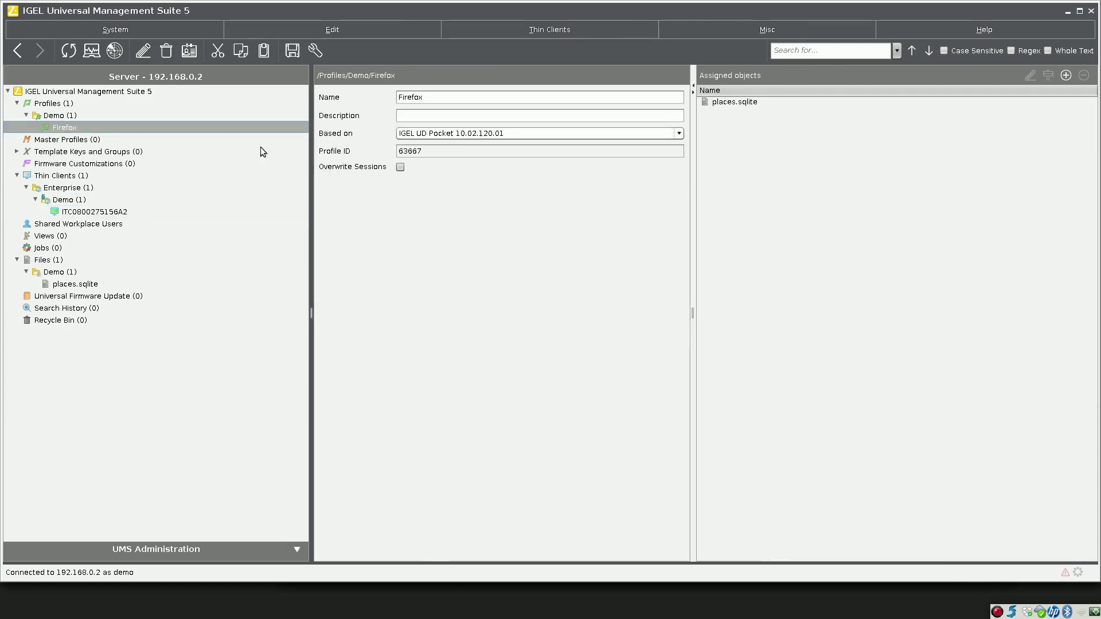
drag(81, 132, 126, 212)
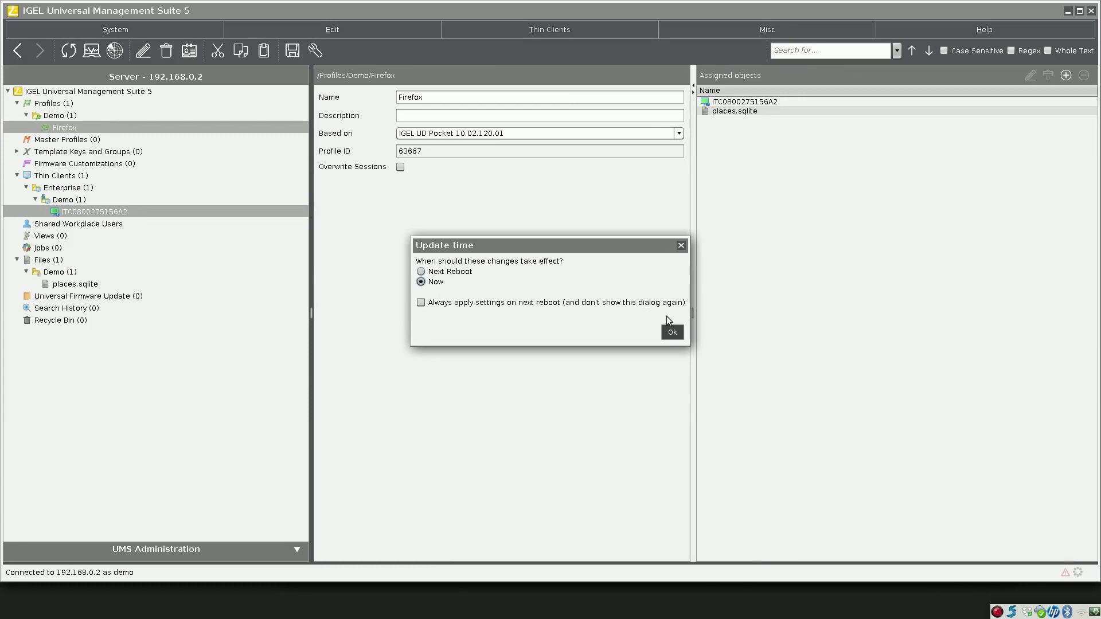
click(670, 334)
Switch to the thin client VM and start the Browser from its desktop
click(226, 580)
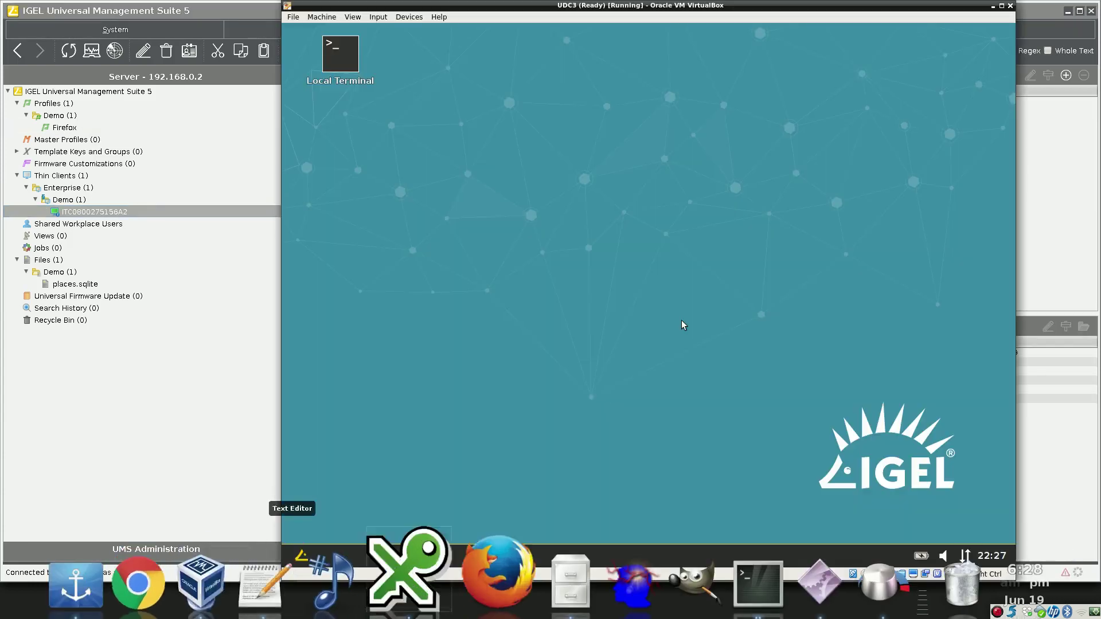
double_click(349, 161)
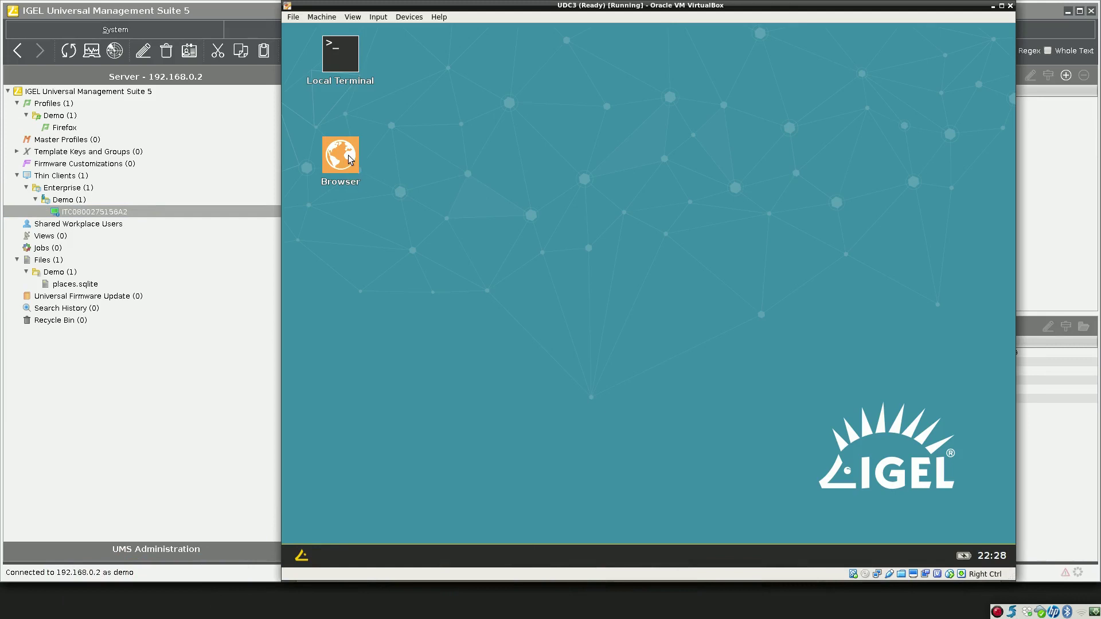